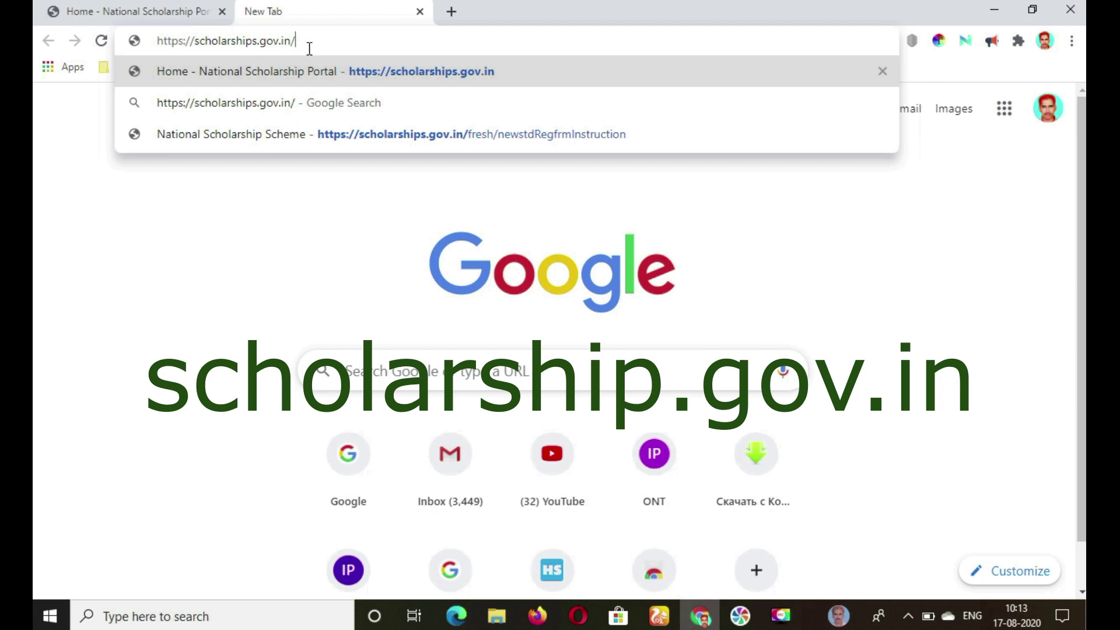
# Load scholarships.gov.in and go to New Registration for the 2020-21 fresh application login.
pyautogui.press('Return')
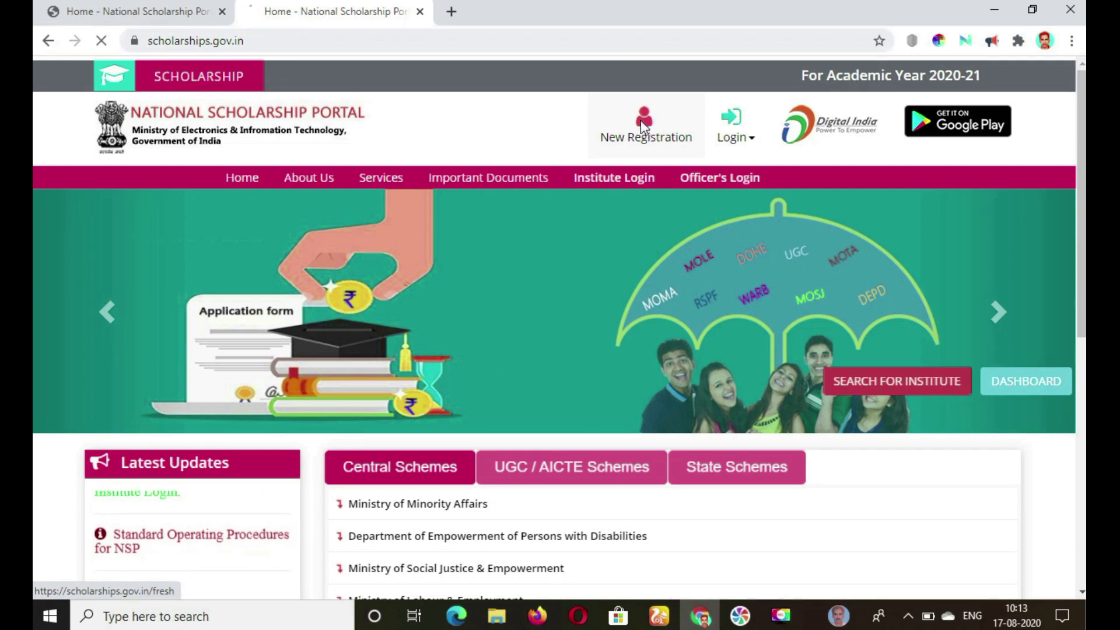
pyautogui.click(643, 126)
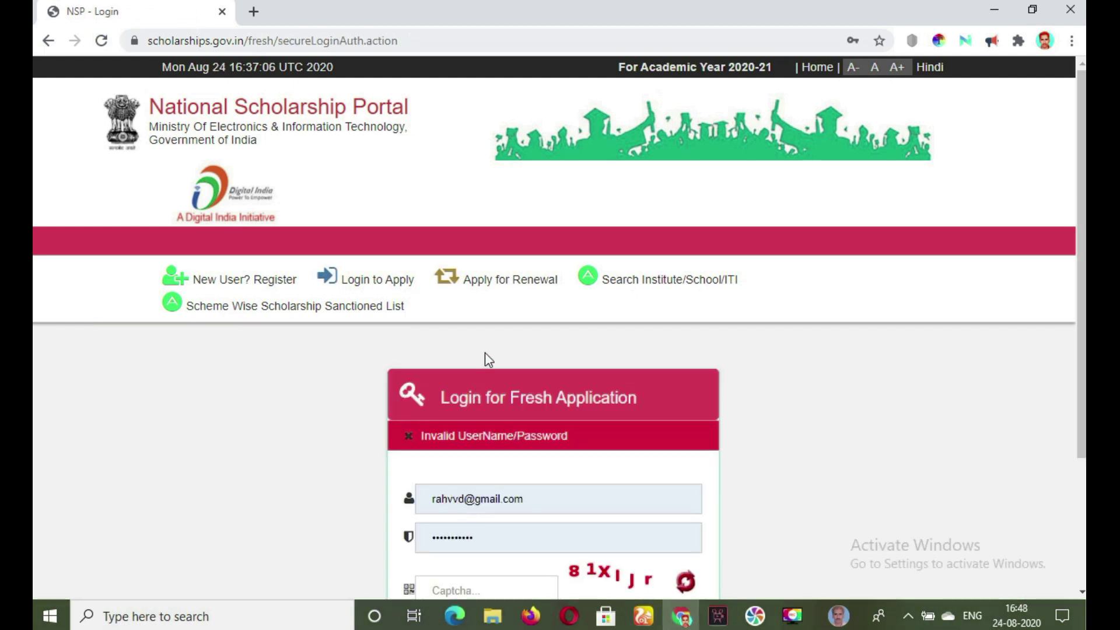
# Log in to the renewal account with the student's application ID, password and the captcha.
pyautogui.click(489, 285)
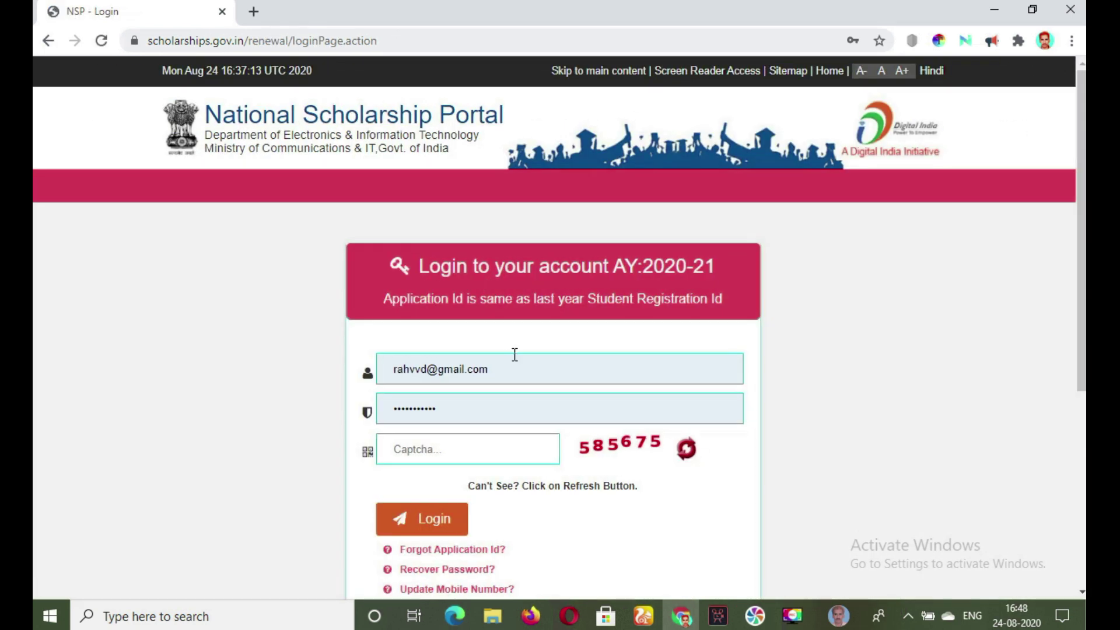
pyautogui.click(509, 369)
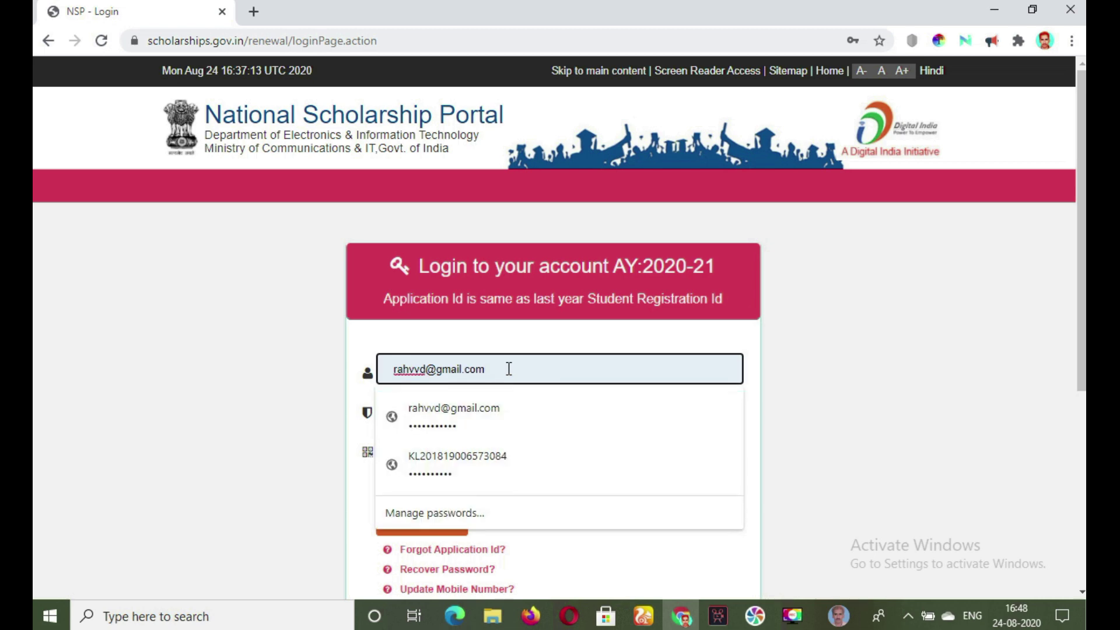
pyautogui.press('BackSpace')
pyautogui.press('BackSpace')
pyautogui.press('BackSpace')
pyautogui.press('BackSpace')
pyautogui.press('BackSpace')
pyautogui.press('BackSpace')
pyautogui.press('BackSpace')
pyautogui.press('BackSpace')
pyautogui.press('BackSpace')
pyautogui.press('BackSpace')
pyautogui.press('BackSpace')
pyautogui.press('BackSpace')
pyautogui.press('BackSpace')
pyautogui.press('BackSpace')
pyautogui.press('BackSpace')
pyautogui.press('BackSpace')
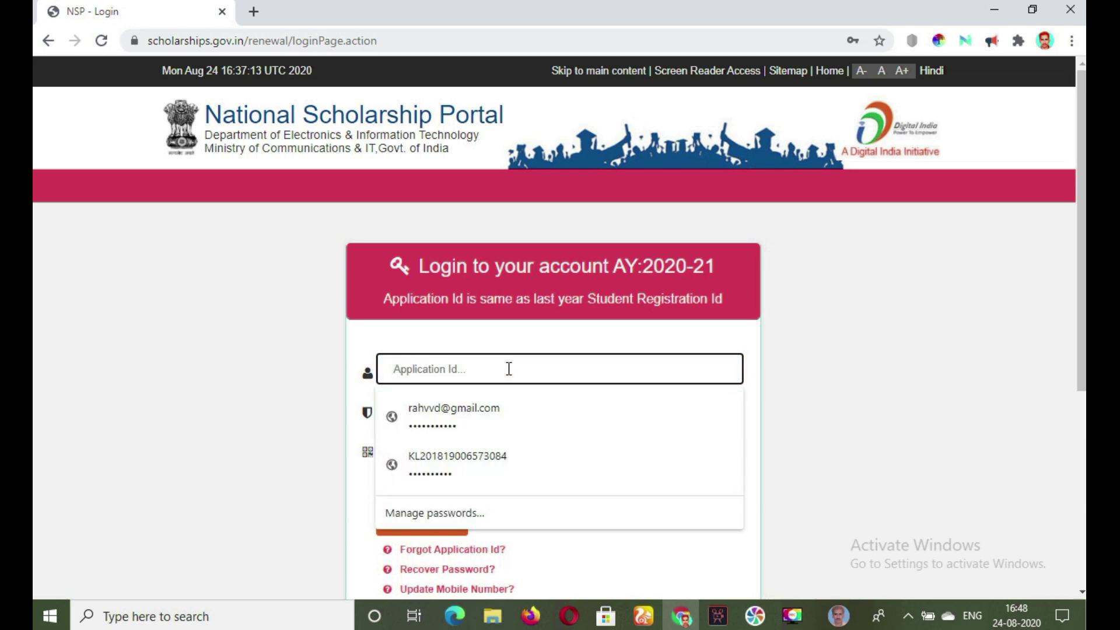
pyautogui.hotkey('ctrl', 'v')
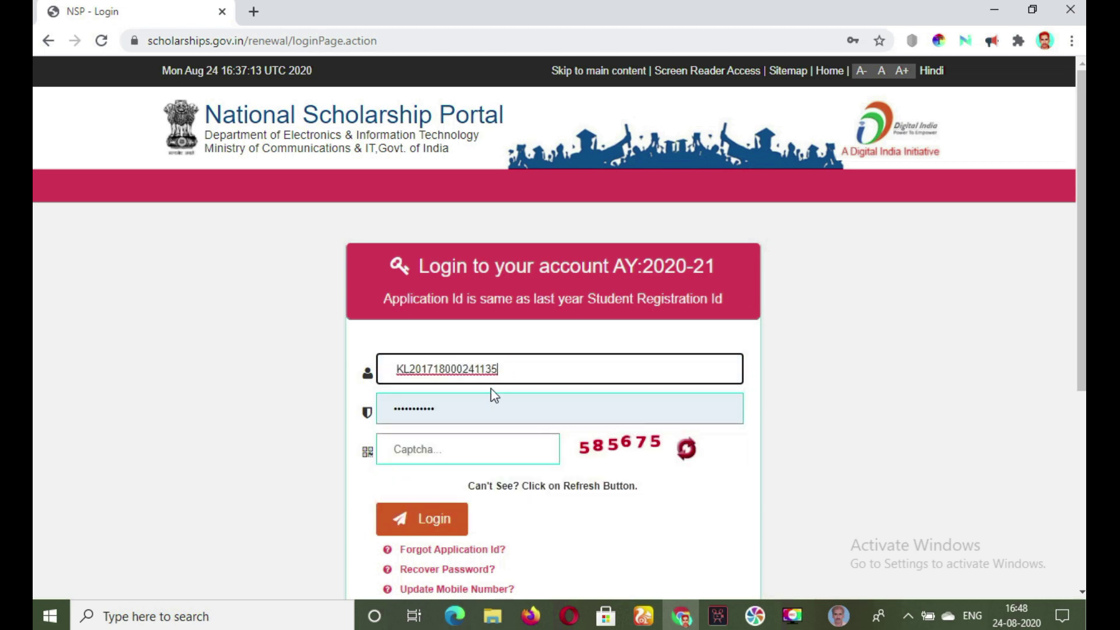
pyautogui.click(473, 407)
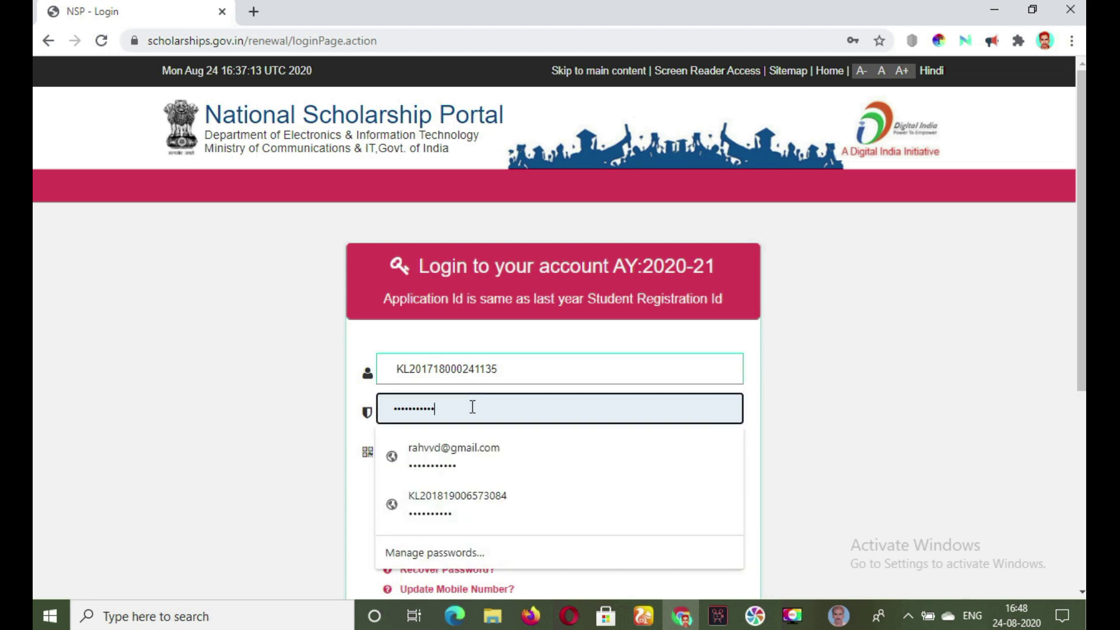
pyautogui.press('BackSpace')
pyautogui.press('BackSpace')
pyautogui.press('BackSpace')
pyautogui.press('BackSpace')
pyautogui.press('BackSpace')
pyautogui.press('BackSpace')
pyautogui.press('BackSpace')
pyautogui.press('BackSpace')
pyautogui.press('BackSpace')
pyautogui.press('BackSpace')
pyautogui.press('BackSpace')
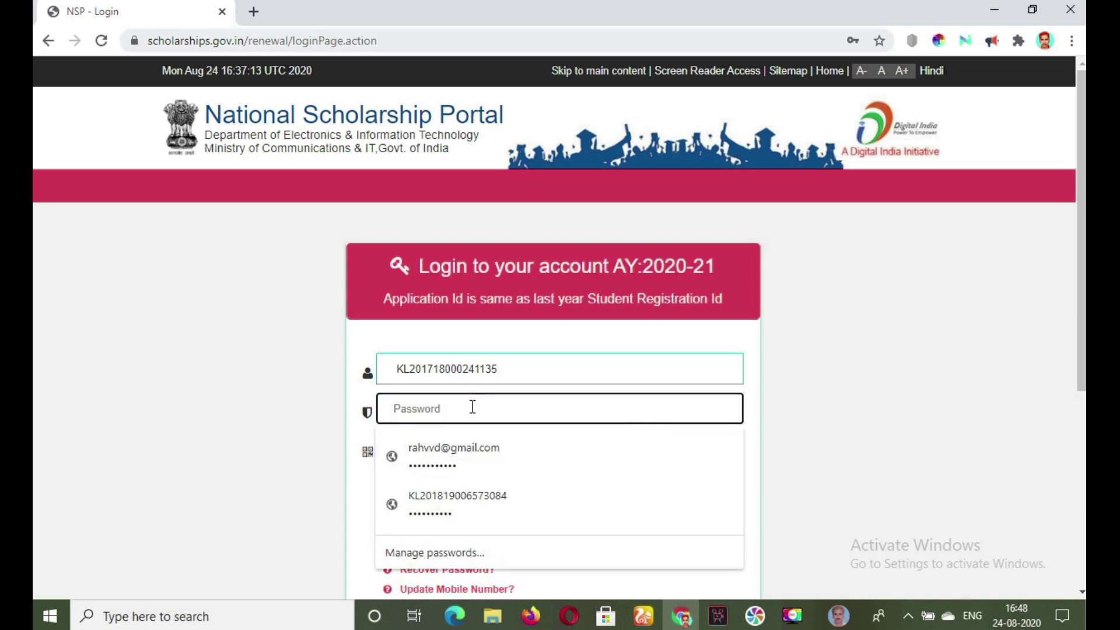
pyautogui.write('••••••••••')
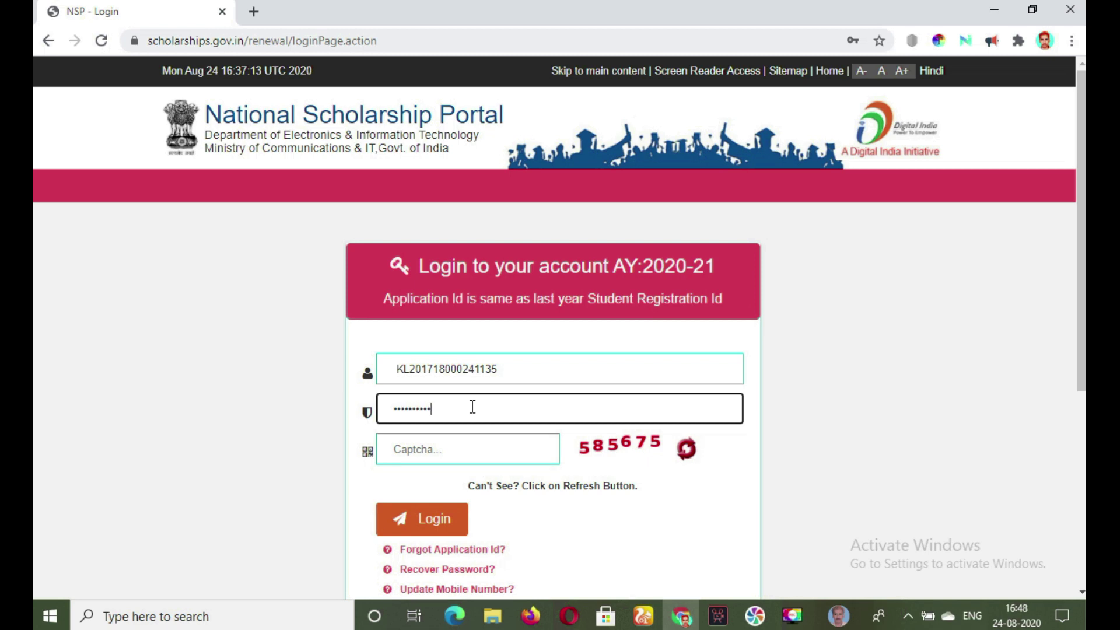
pyautogui.click(462, 449)
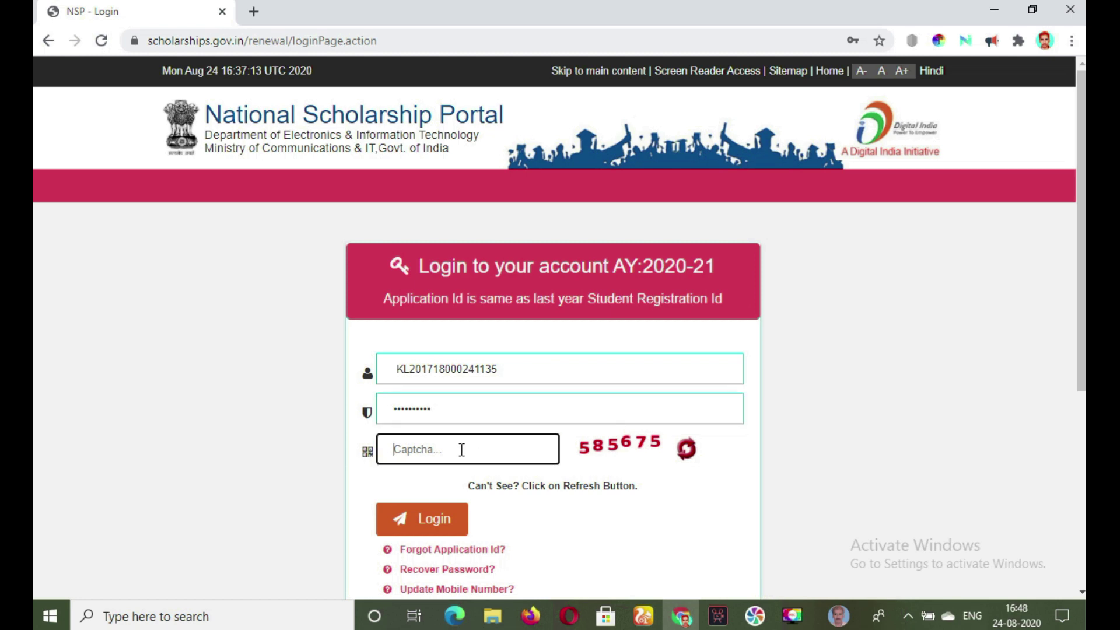
pyautogui.write('58')
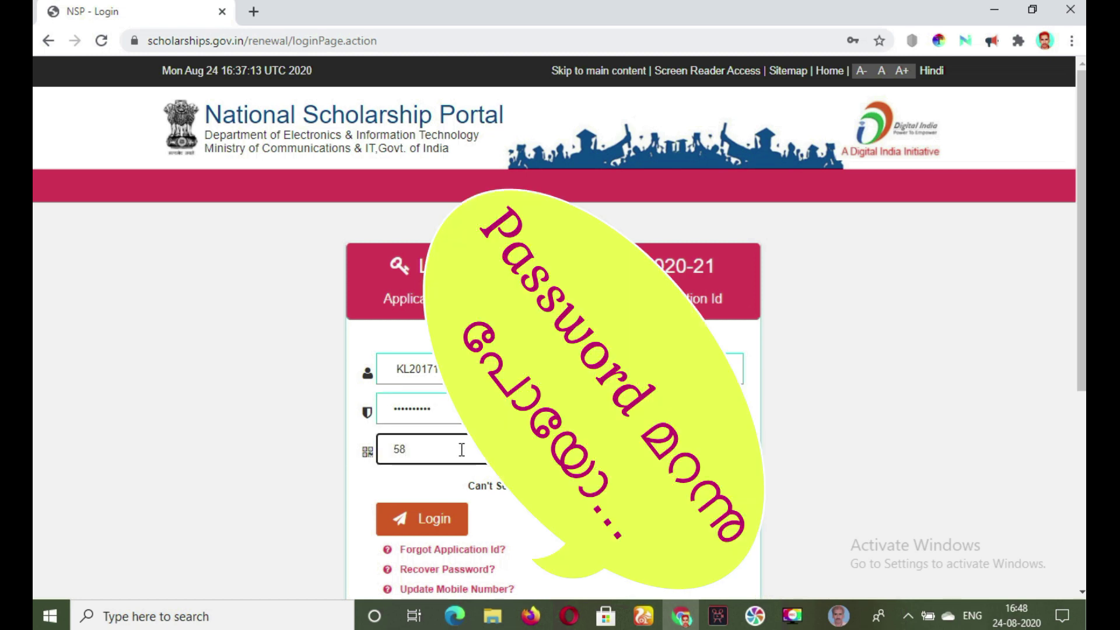
pyautogui.write('5675')
pyautogui.click(430, 520)
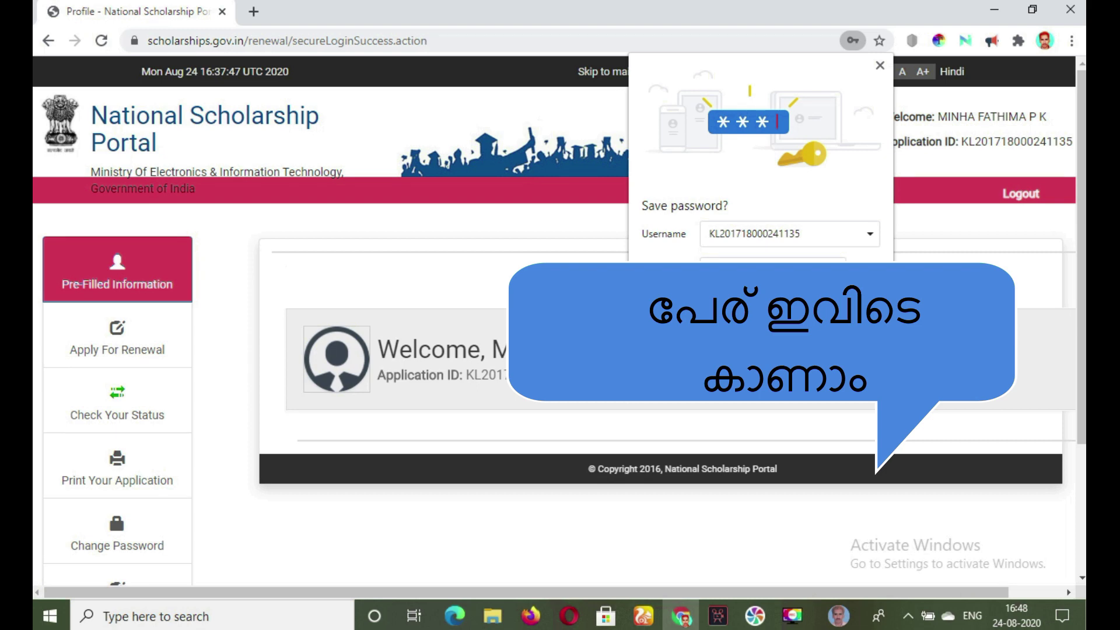
# Dismiss the browser's save-password prompt and open the Apply For Renewal form.
pyautogui.press('Escape')
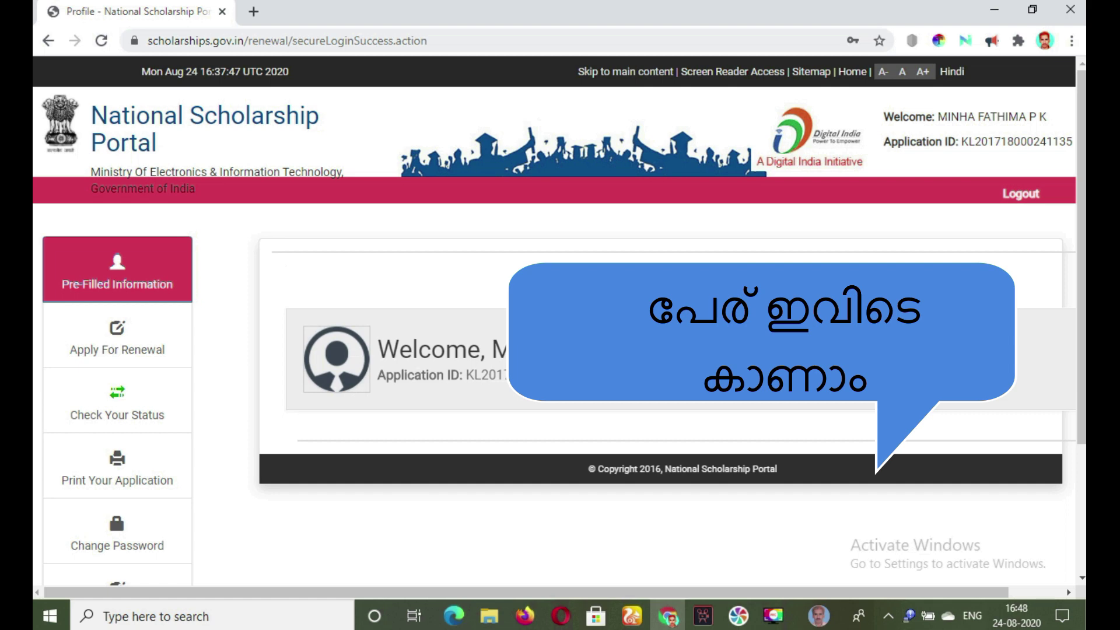
pyautogui.click(150, 357)
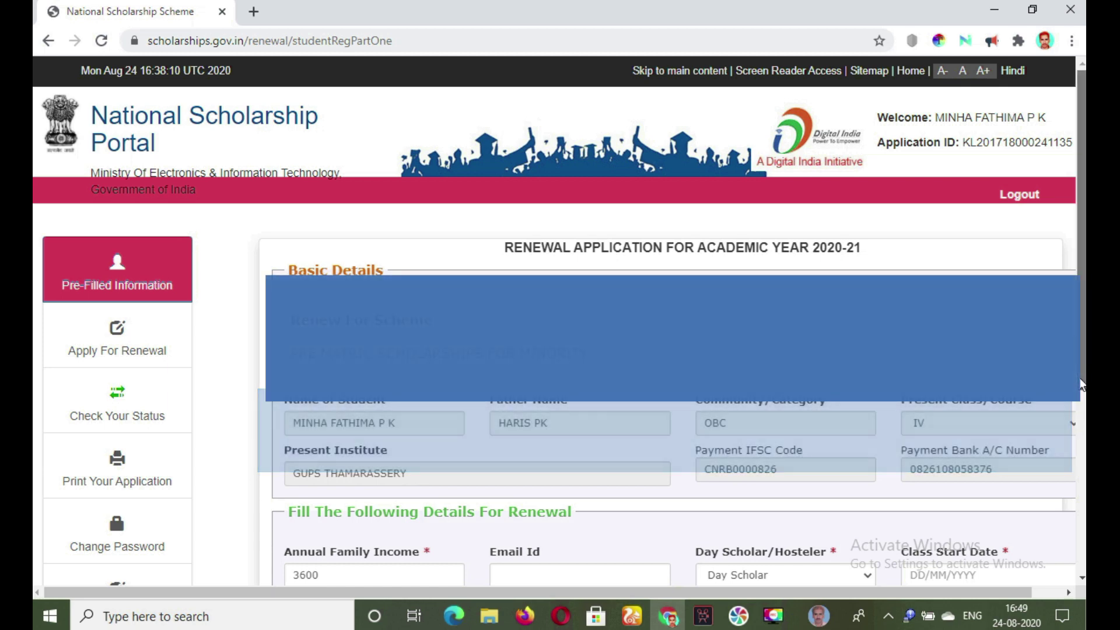
# Enter class start date 01/06/2020, previous class 98% and misc. fee 1000.
pyautogui.scroll(-3, 1080, 385)
pyautogui.scroll(-1, 1080, 385)
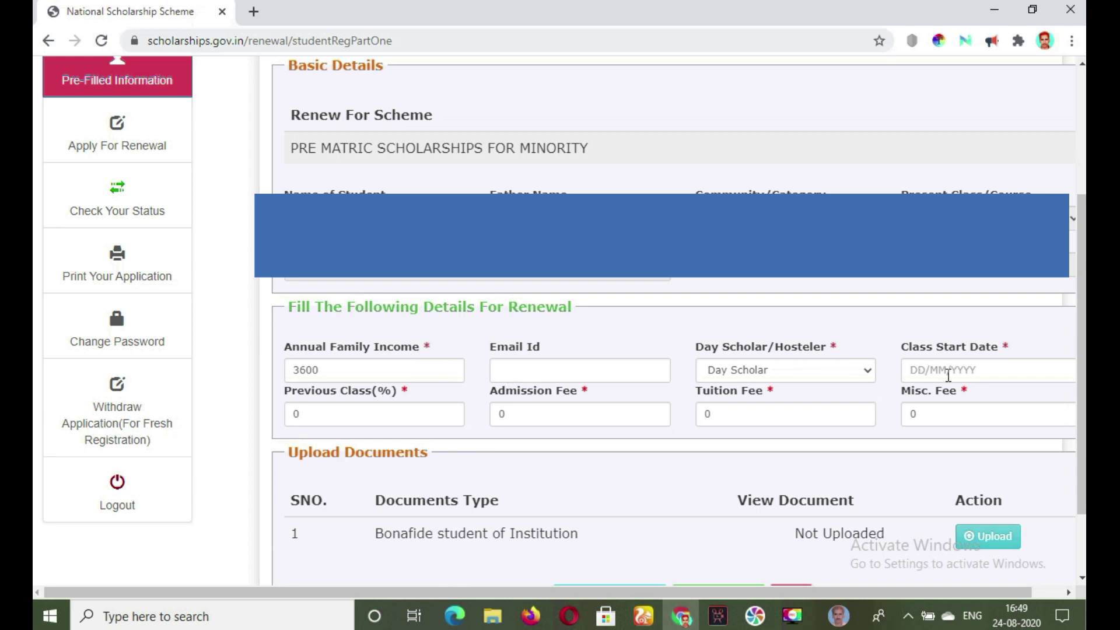
pyautogui.click(914, 370)
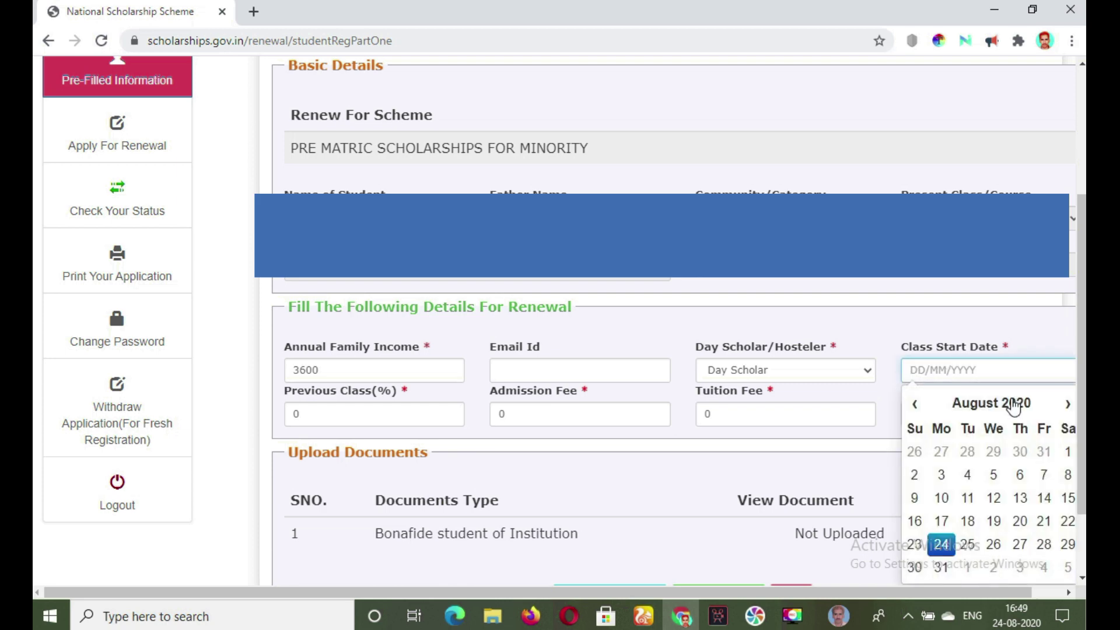
pyautogui.write('01/06/2020')
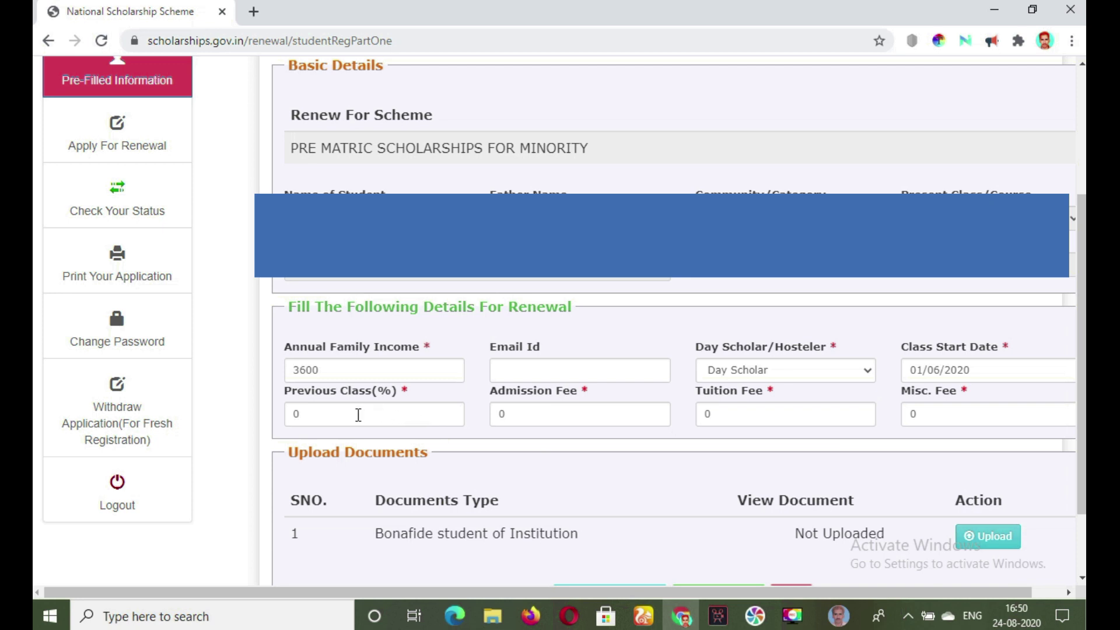
pyautogui.click(326, 418)
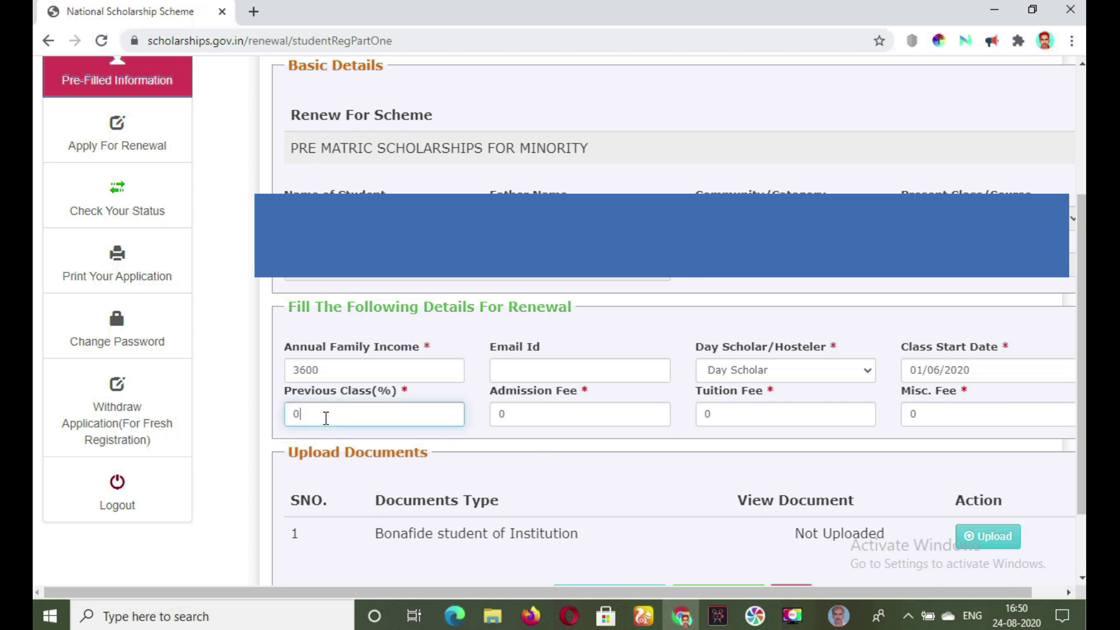
pyautogui.press('BackSpace')
pyautogui.write('98')
pyautogui.click(907, 413)
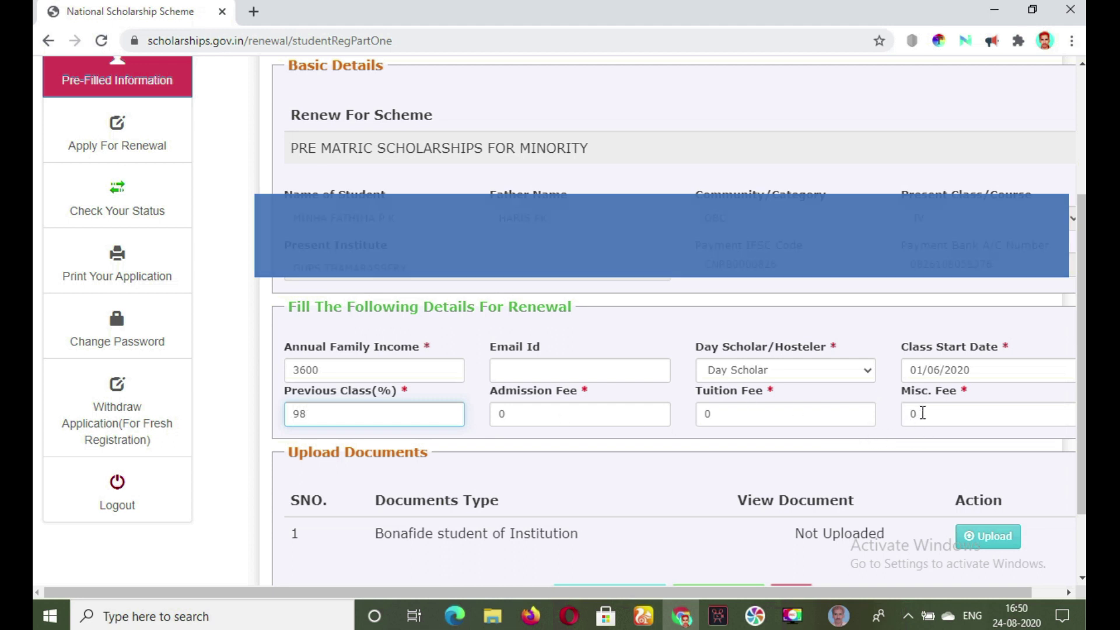
pyautogui.press('BackSpace')
pyautogui.write('1000')
pyautogui.scroll(-3, 1037, 479)
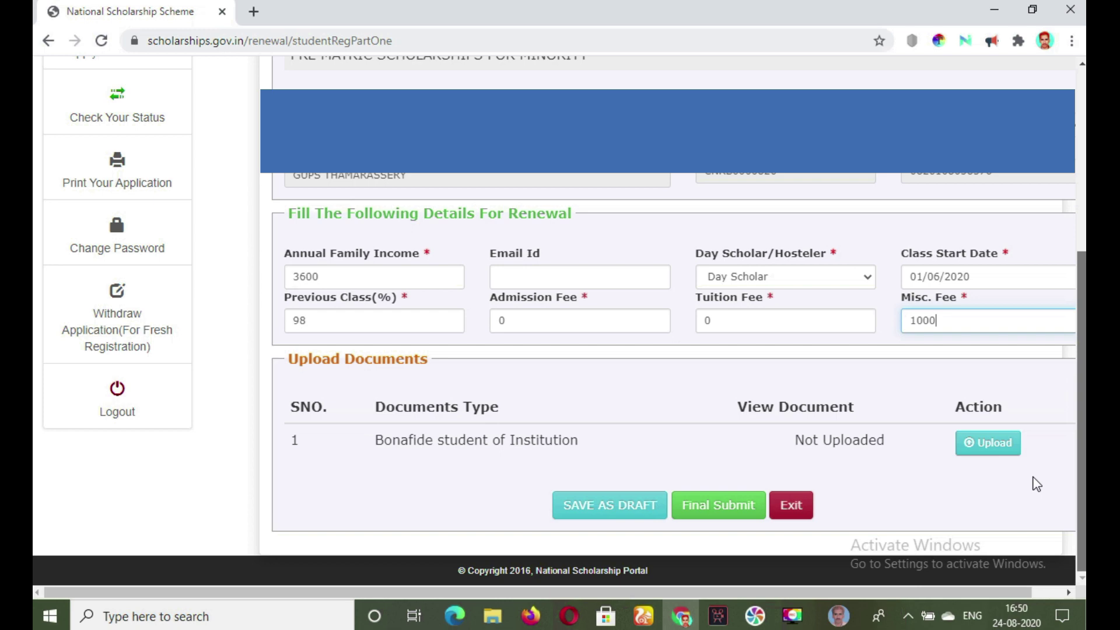
# Scroll the renewal form toward the Save as Draft buttons.
pyautogui.scroll(3, 868, 514)
pyautogui.scroll(-3, 897, 512)
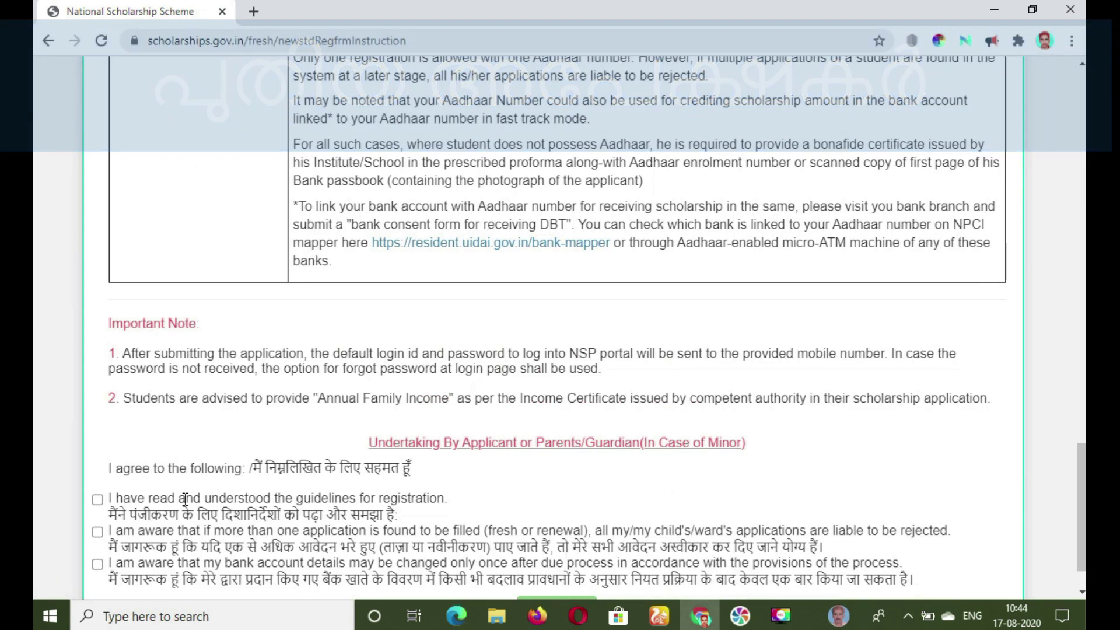
# Accept the guidelines, multiple-applications and bank-account undertakings and continue to the registration form.
pyautogui.click(98, 501)
pyautogui.click(97, 532)
pyautogui.click(98, 564)
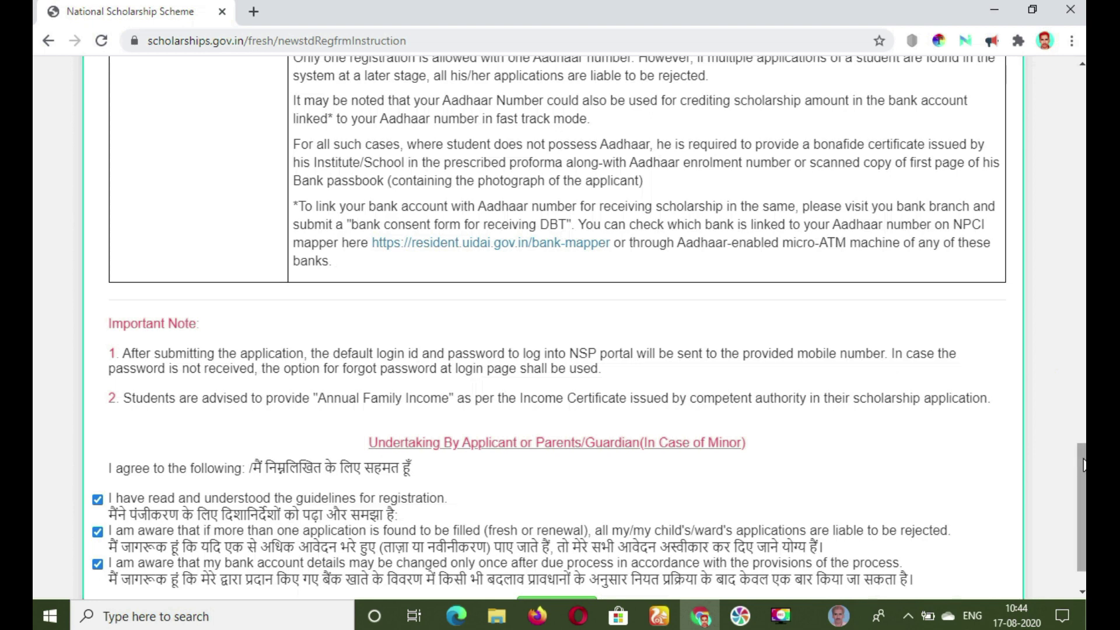
pyautogui.scroll(-1, 1084, 468)
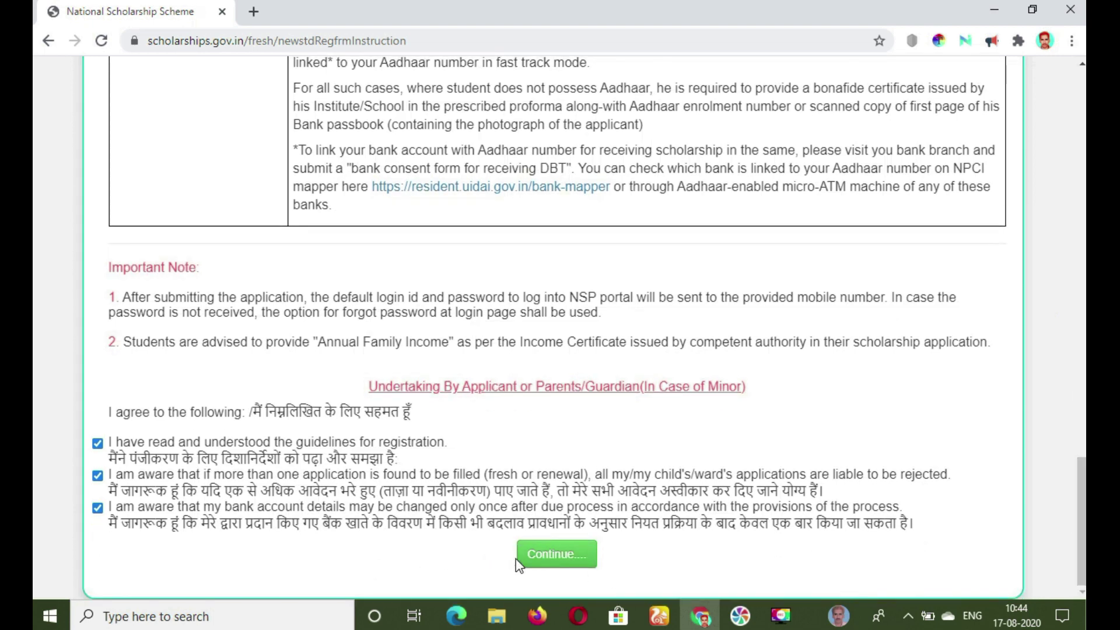
pyautogui.click(547, 554)
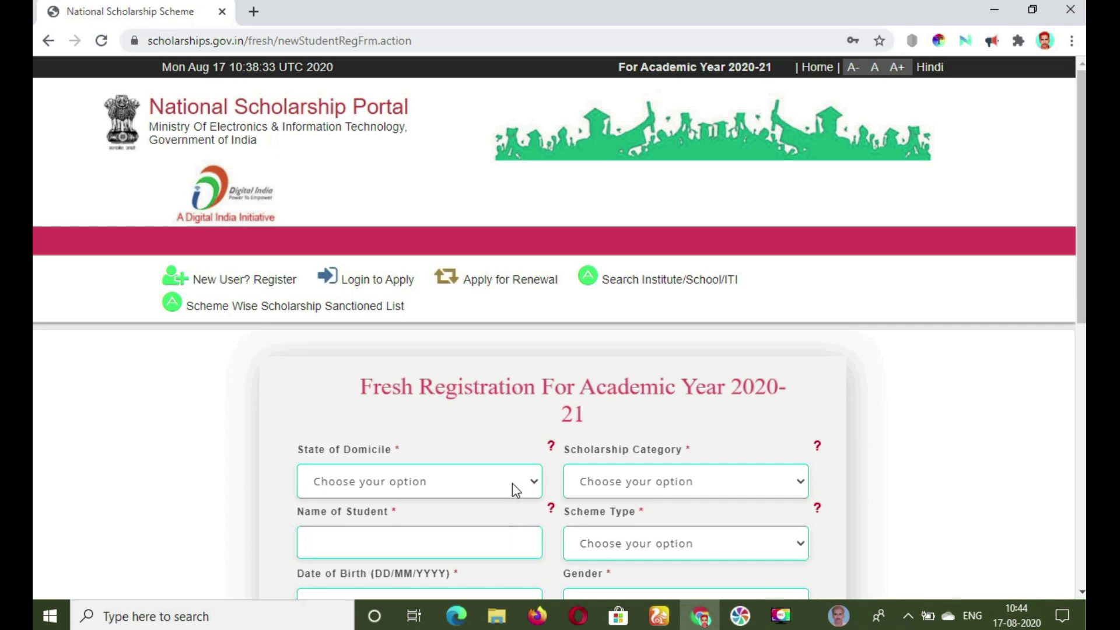
# Choose Kerala, Pre Matric and Scholarship Scheme, and enter the student's name.
pyautogui.moveTo(512, 482)
pyautogui.moveTo(425, 487)
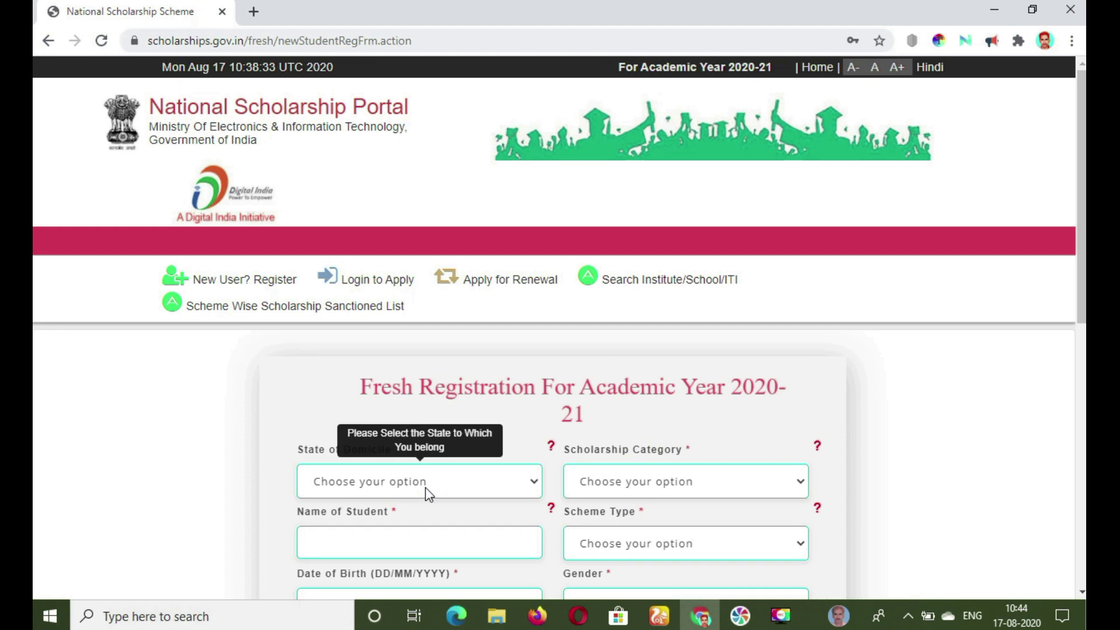
pyautogui.click(464, 489)
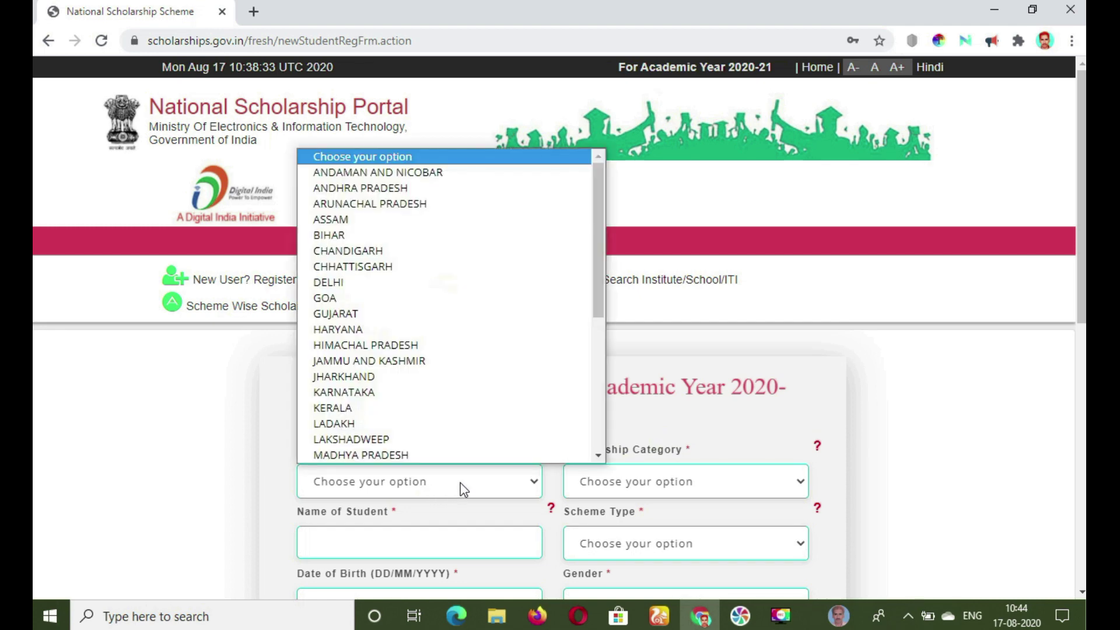
pyautogui.click(407, 408)
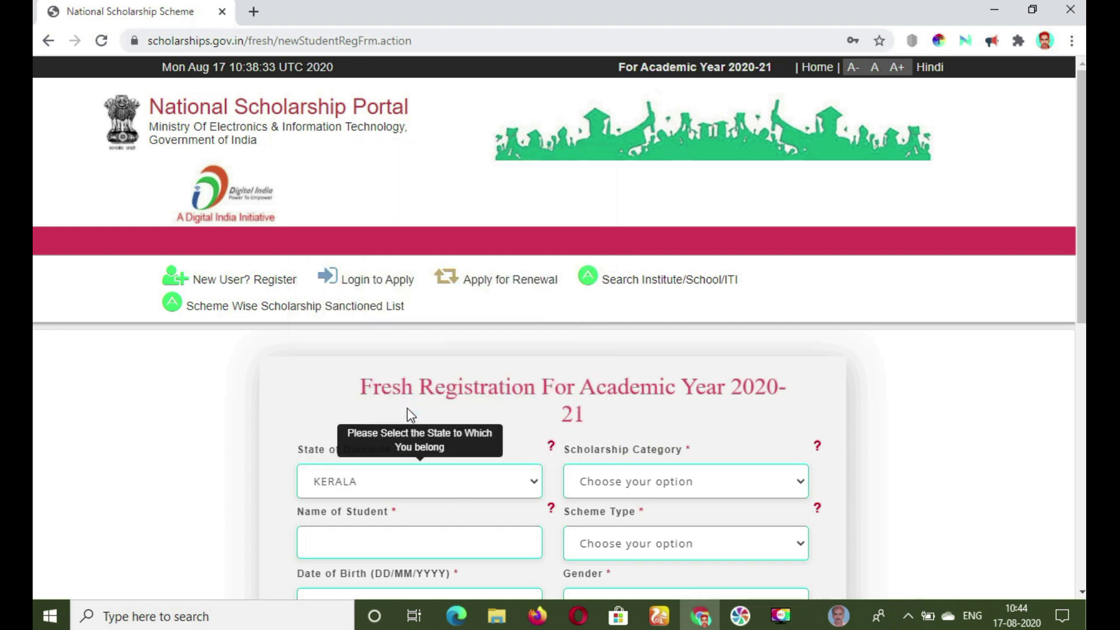
pyautogui.click(691, 487)
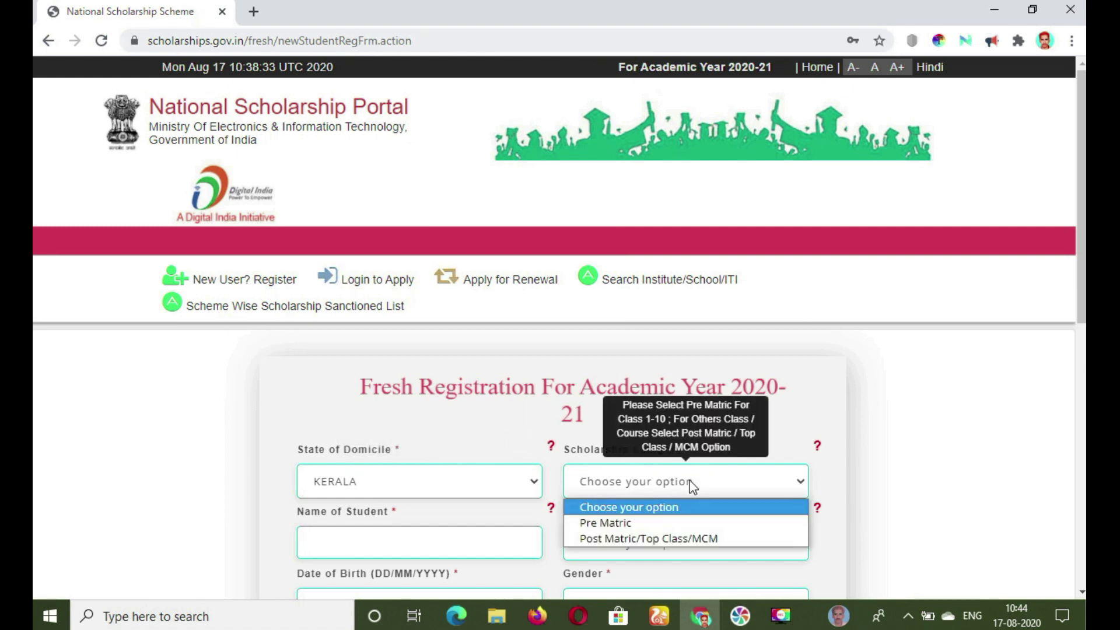
pyautogui.click(674, 524)
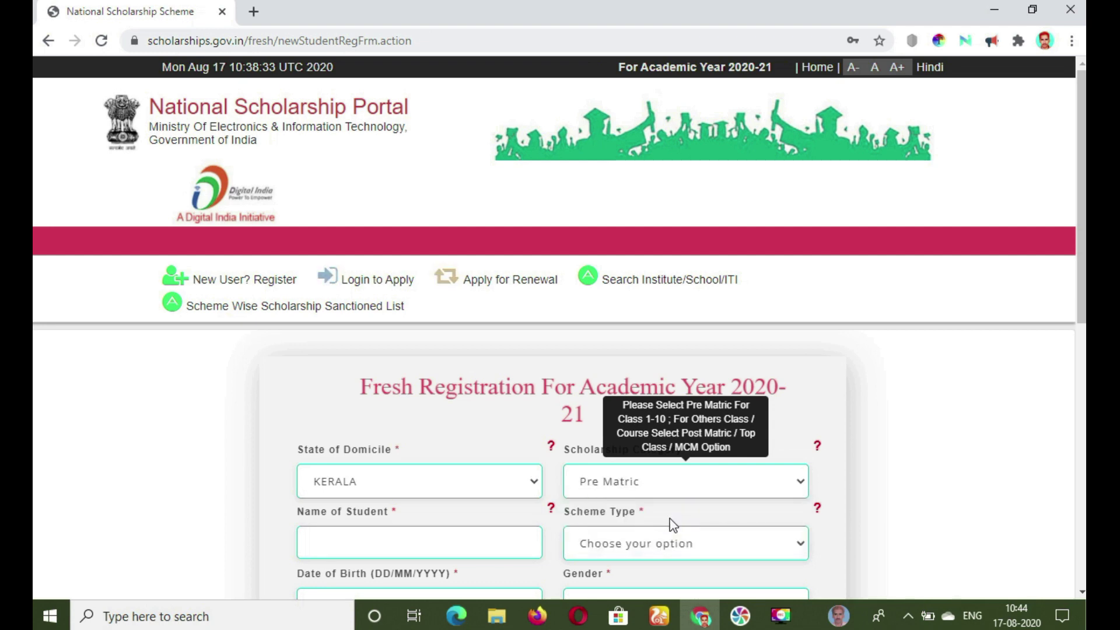
pyautogui.click(423, 539)
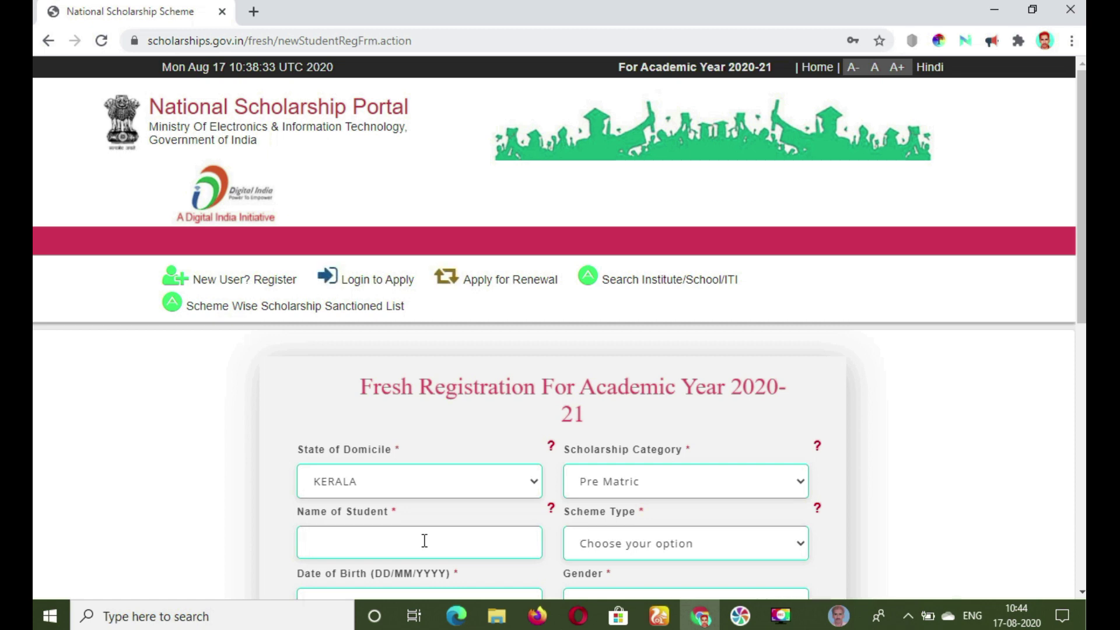
pyautogui.write('FAHMINSHA')
pyautogui.press('Tab')
pyautogui.press('Down')
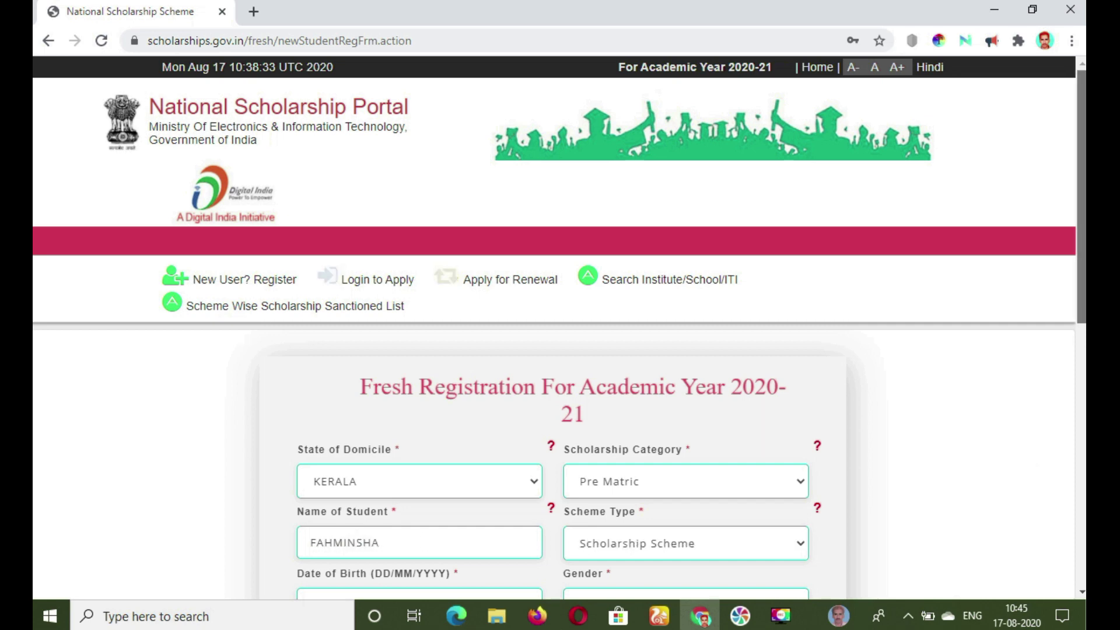
pyautogui.scroll(-1, 559, 328)
pyautogui.scroll(-4, 559, 327)
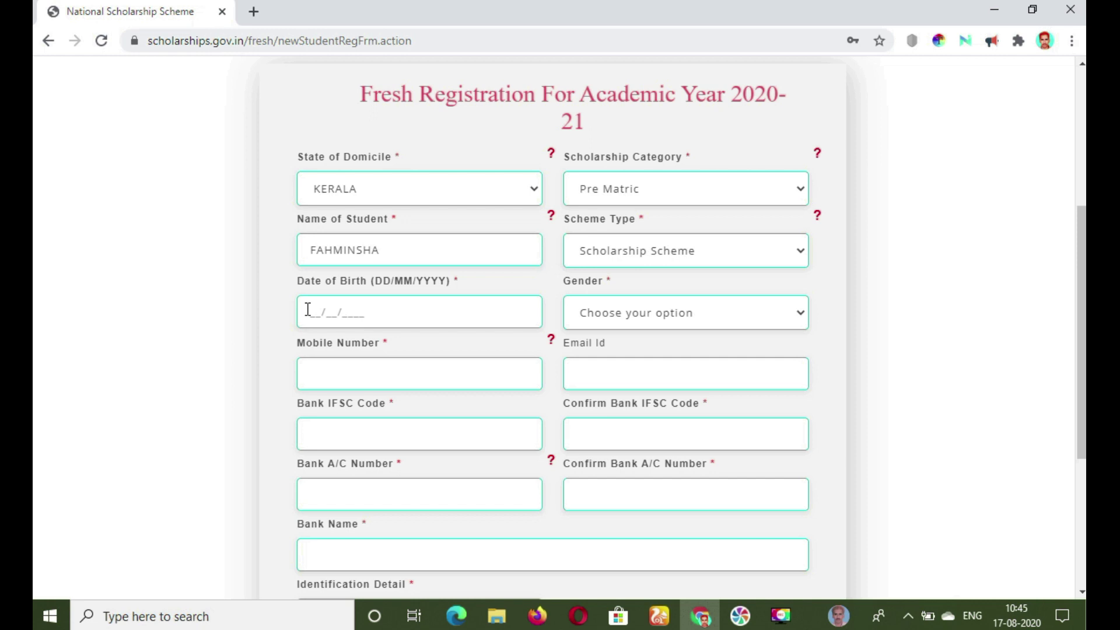
pyautogui.click(685, 313)
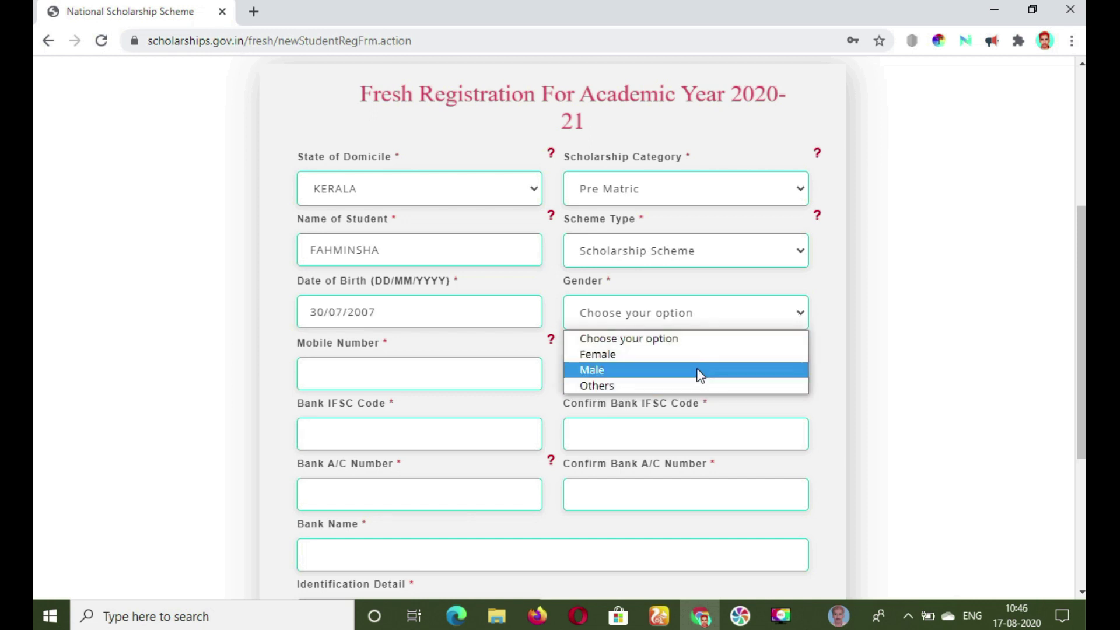
pyautogui.click(700, 375)
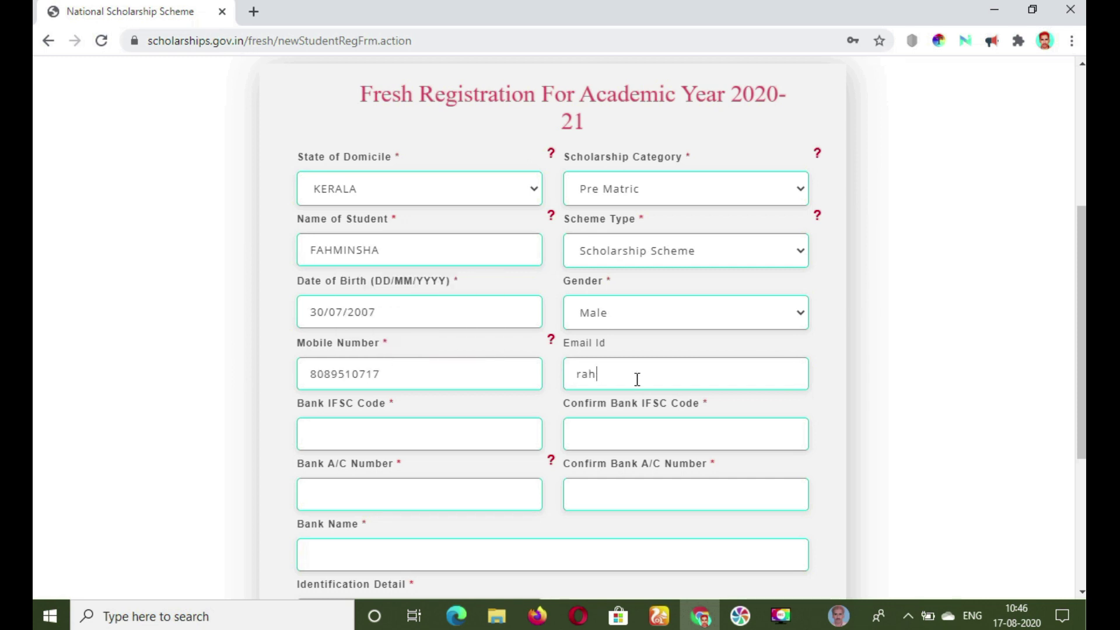
# Enter and confirm the Federal Bank IFSC FDRL0001414 and the bank account number.
pyautogui.click(418, 442)
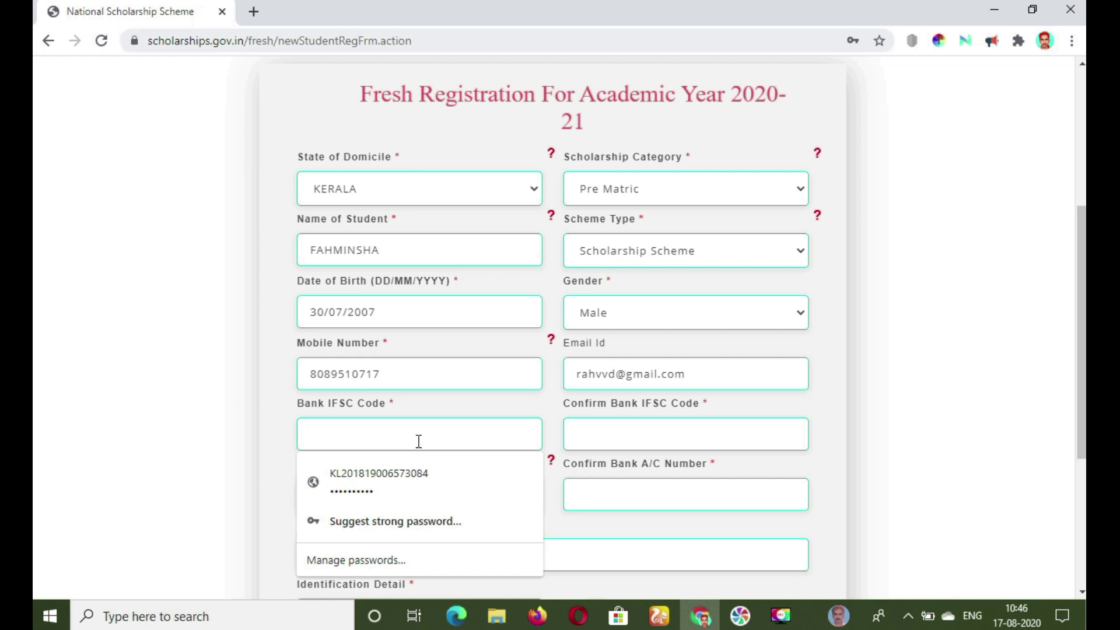
pyautogui.hotkey('ctrl', 'v')
pyautogui.write('•••••')
pyautogui.click(656, 436)
pyautogui.write('FDRL')
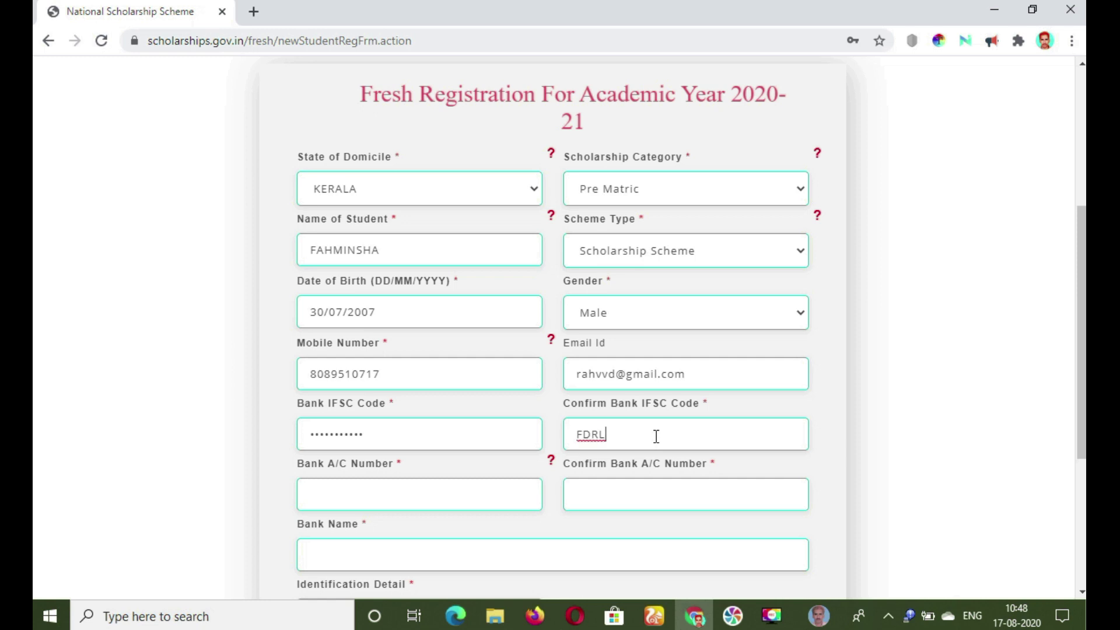
pyautogui.write('0001414')
pyautogui.click(352, 497)
pyautogui.write('0000')
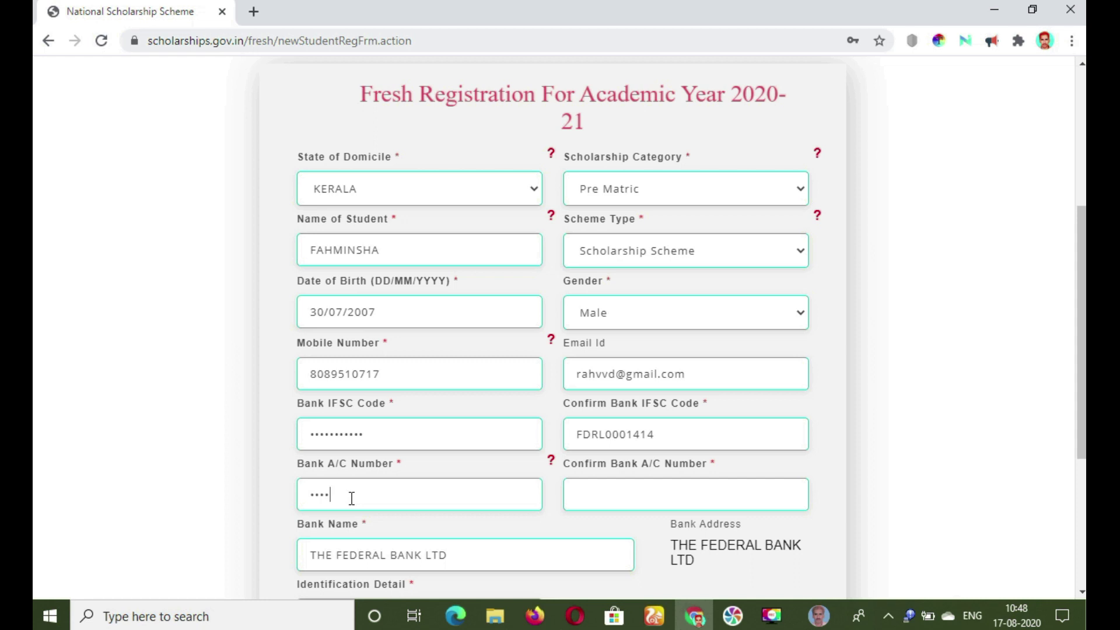
pyautogui.write('0000000000')
pyautogui.click(624, 486)
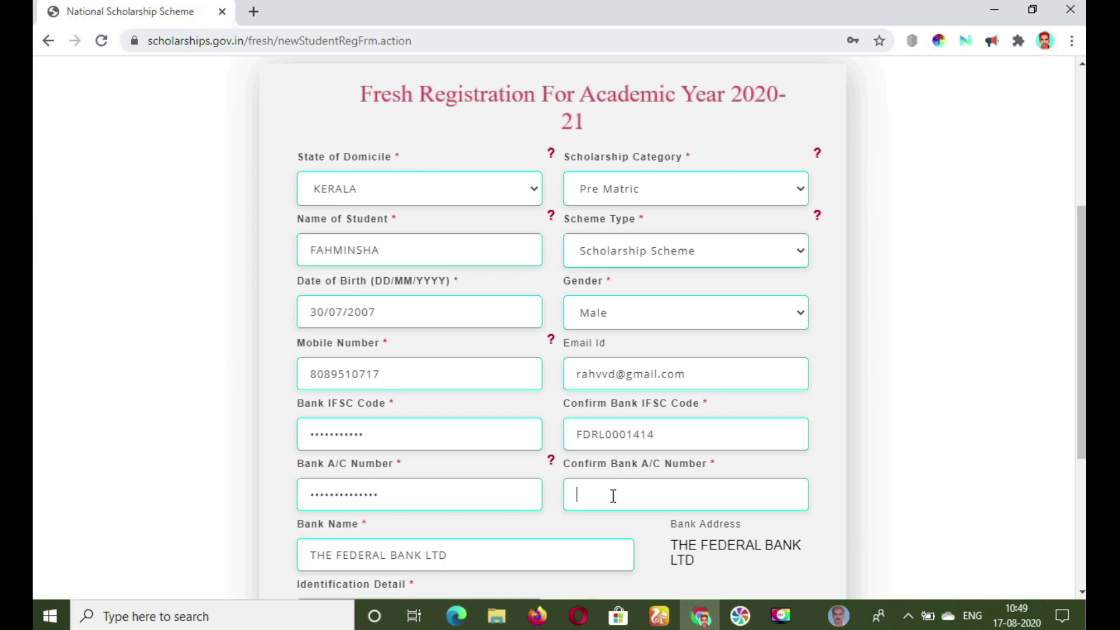
pyautogui.hotkey('ctrl', 'v')
pyautogui.scroll(-3, 1077, 471)
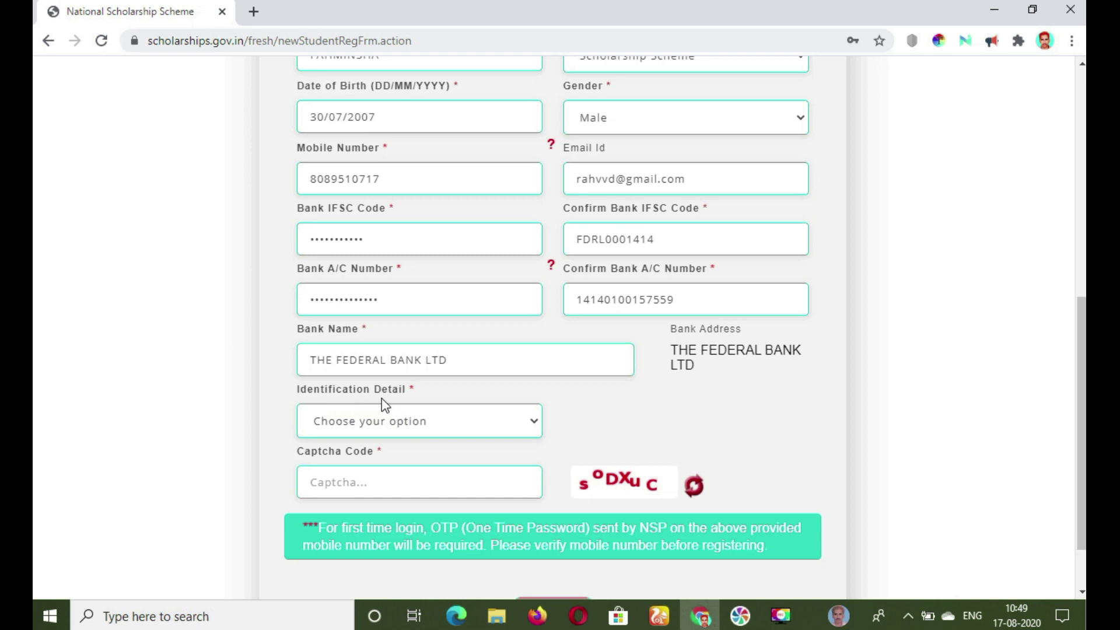
# Select Aadhaar Number as the identification type.
pyautogui.click(534, 428)
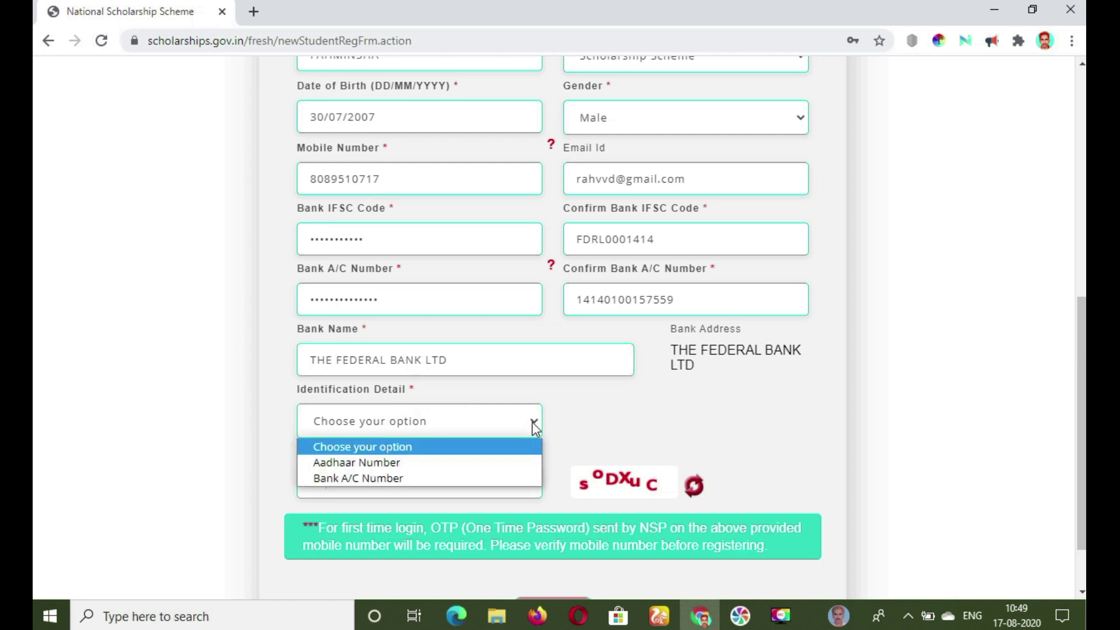
pyautogui.click(501, 462)
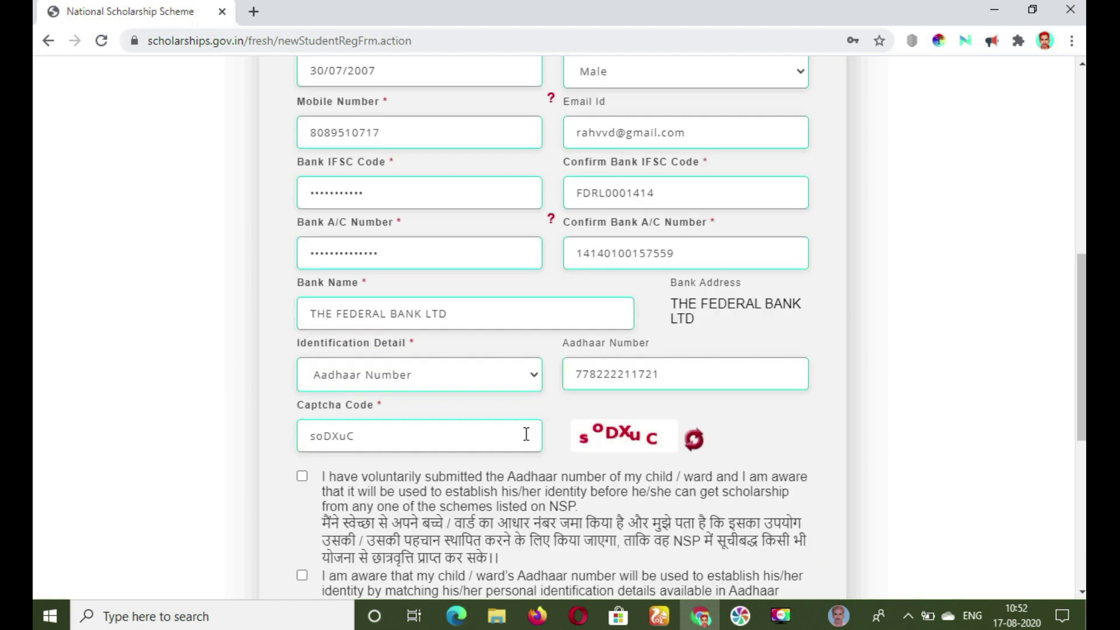
pyautogui.click(537, 381)
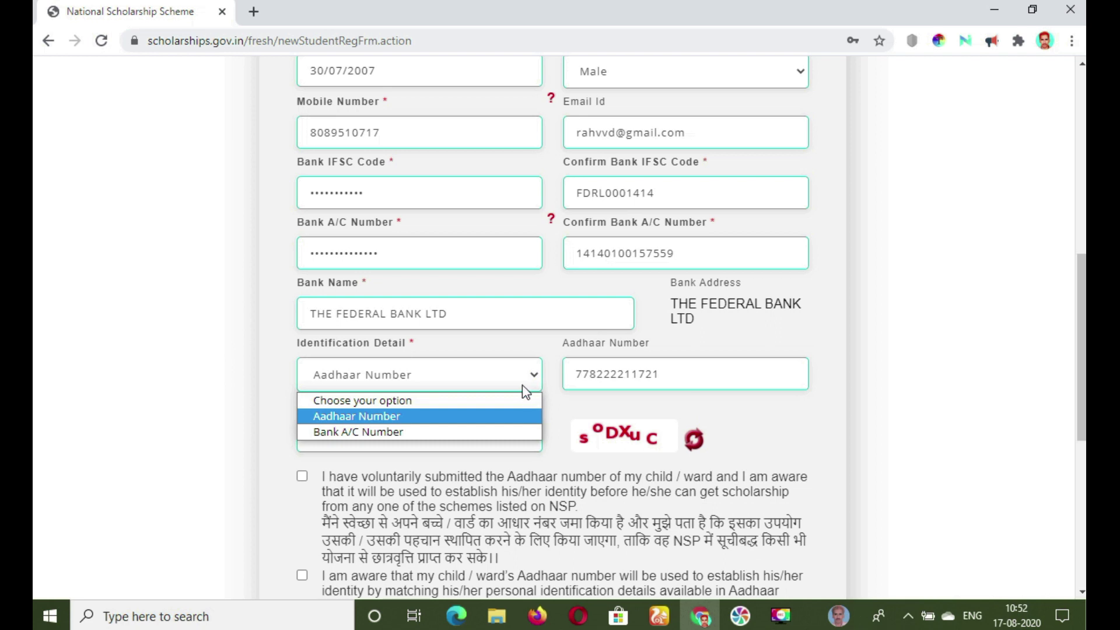
pyautogui.click(512, 416)
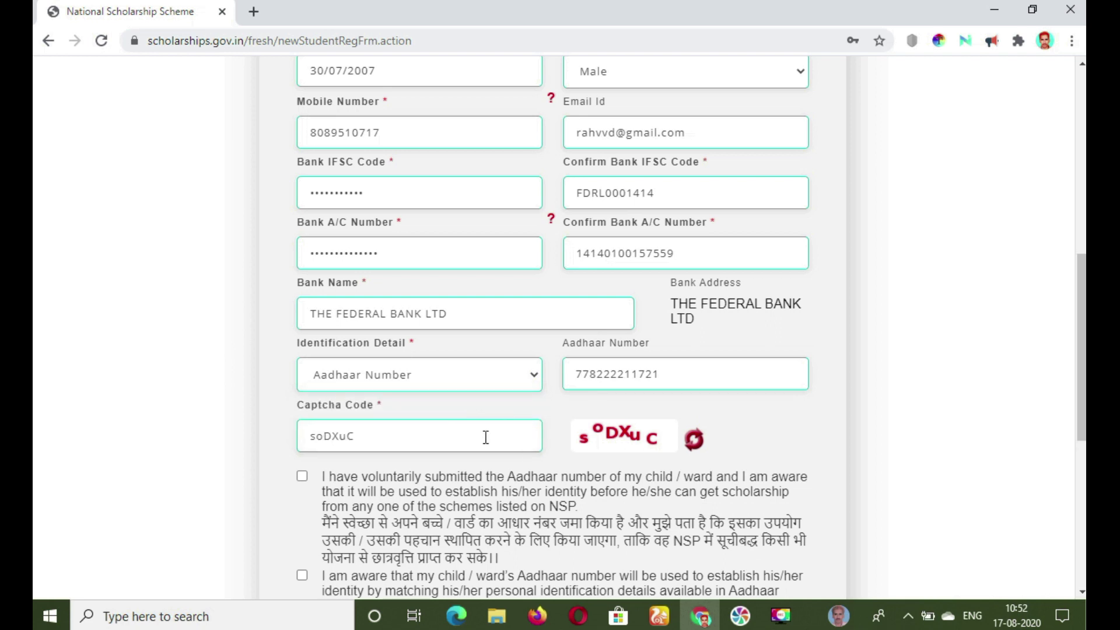
# Tick all three Aadhaar consent statements and submit the registration.
pyautogui.click(302, 476)
pyautogui.scroll(-5, 303, 478)
pyautogui.click(302, 256)
pyautogui.scroll(-1, 560, 327)
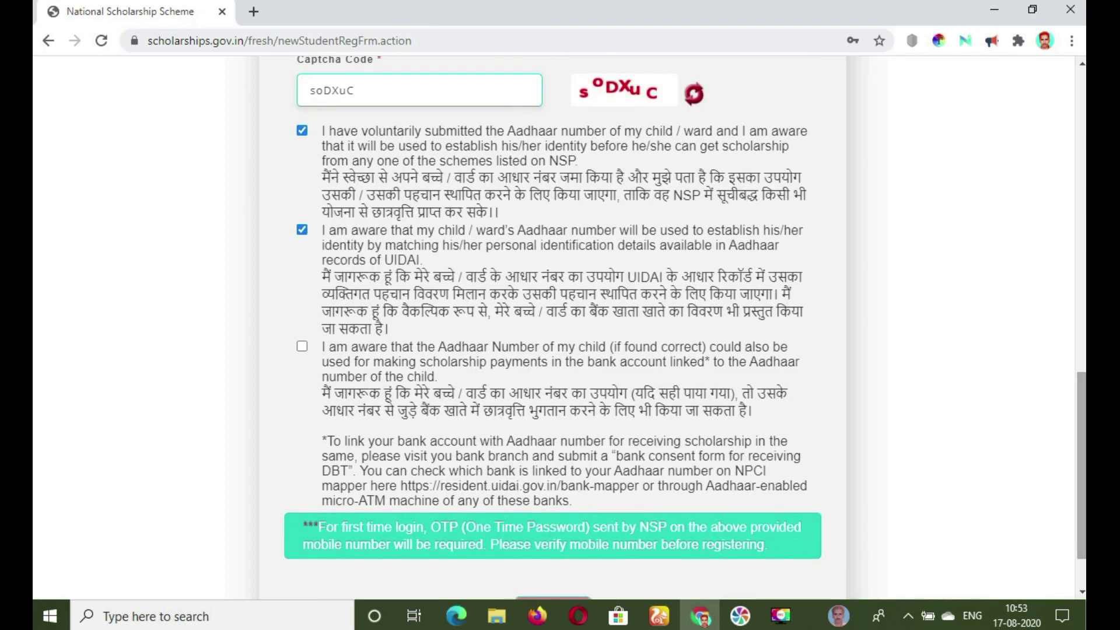
pyautogui.click(302, 347)
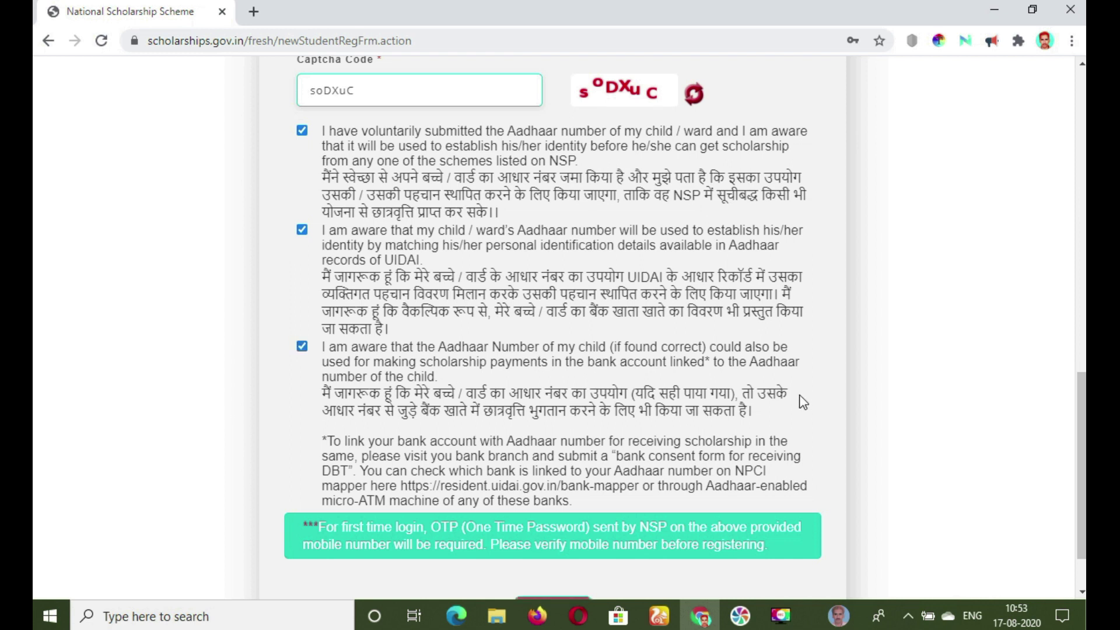
pyautogui.scroll(-2, 1081, 463)
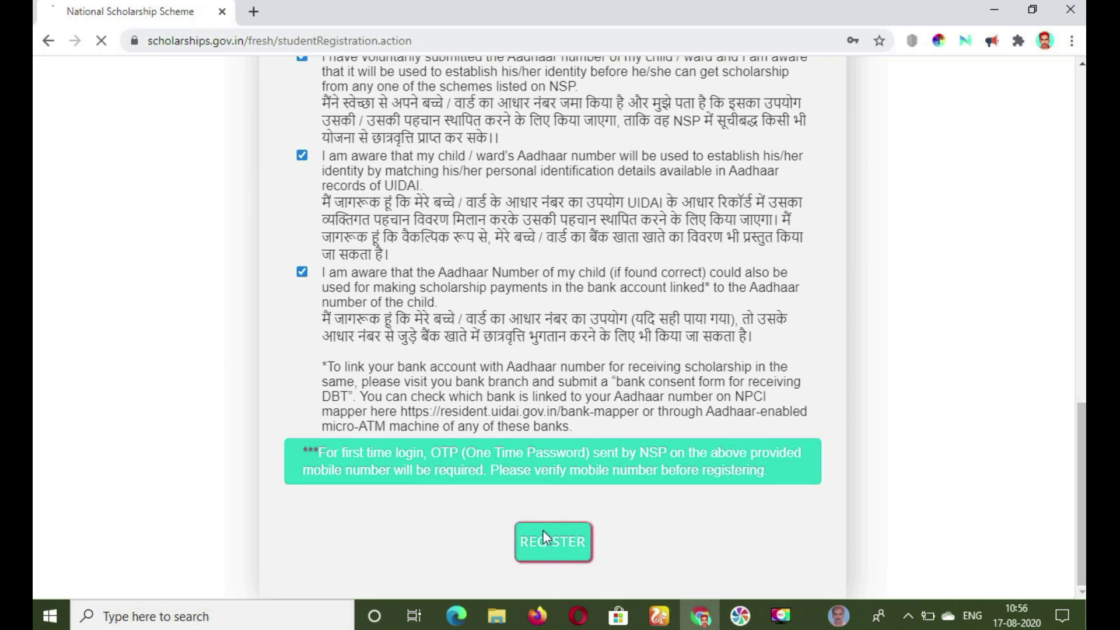
pyautogui.click(544, 534)
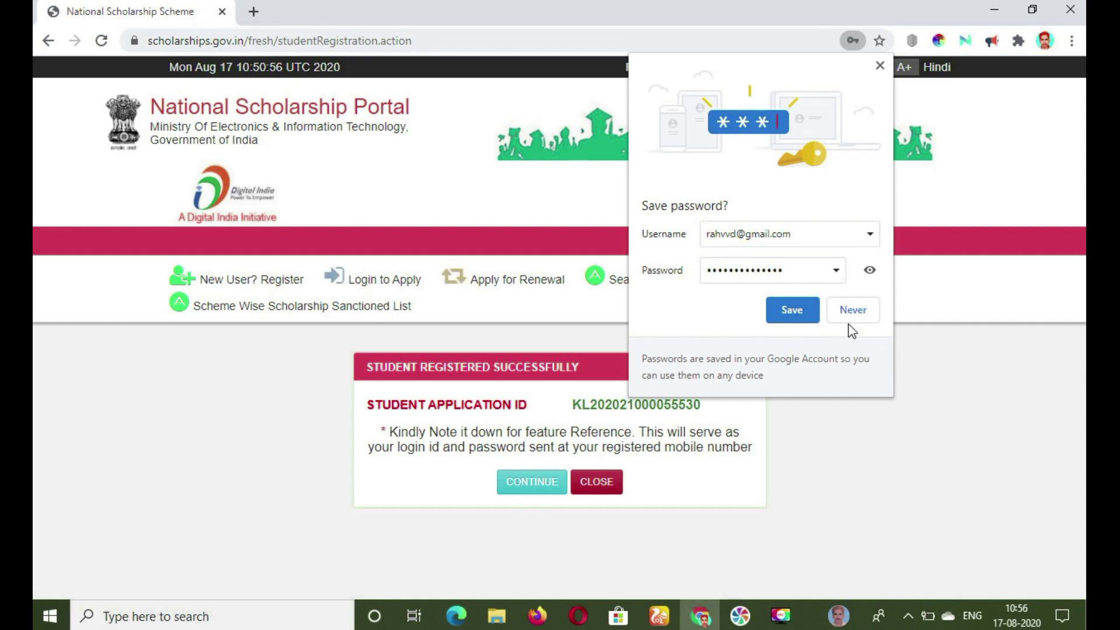
# Save the new login in the browser and log in with the new application ID.
pyautogui.click(803, 315)
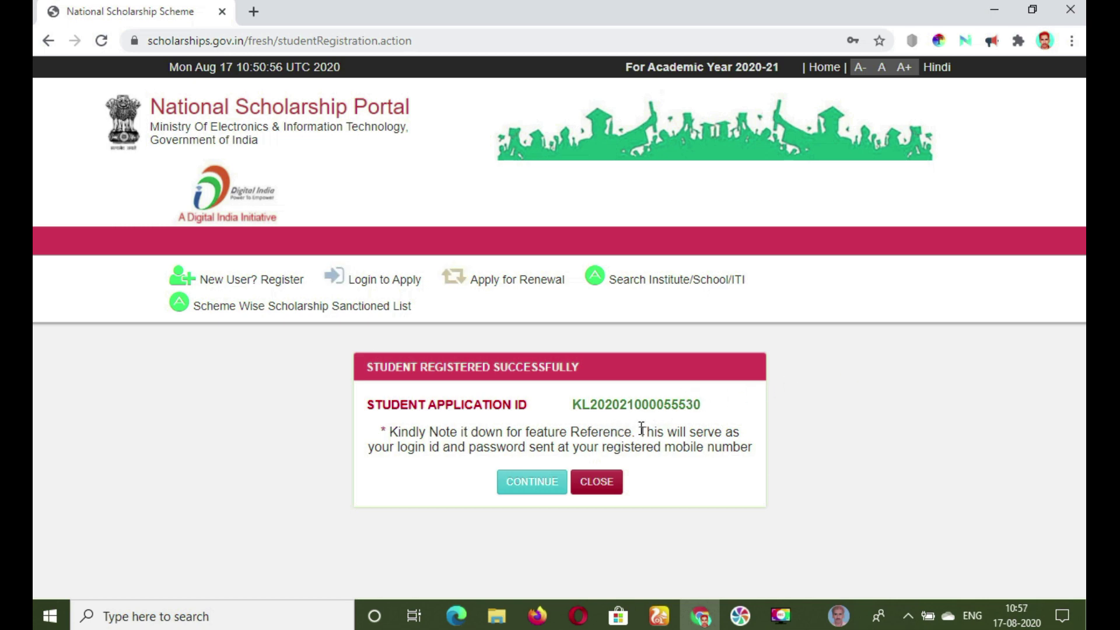
pyautogui.moveTo(542, 447)
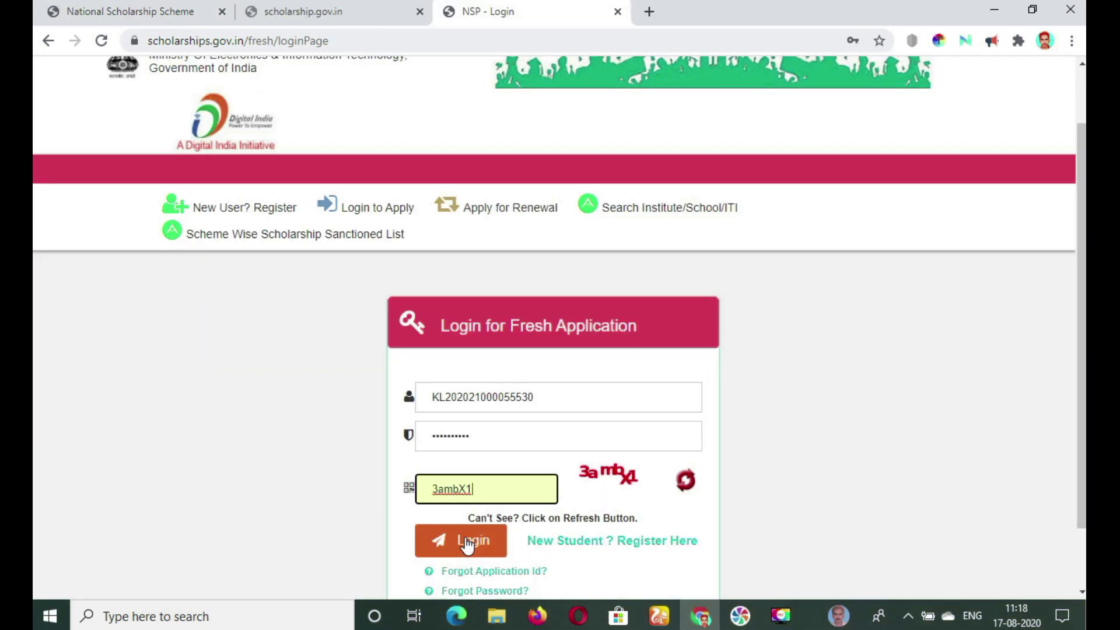
pyautogui.click(467, 542)
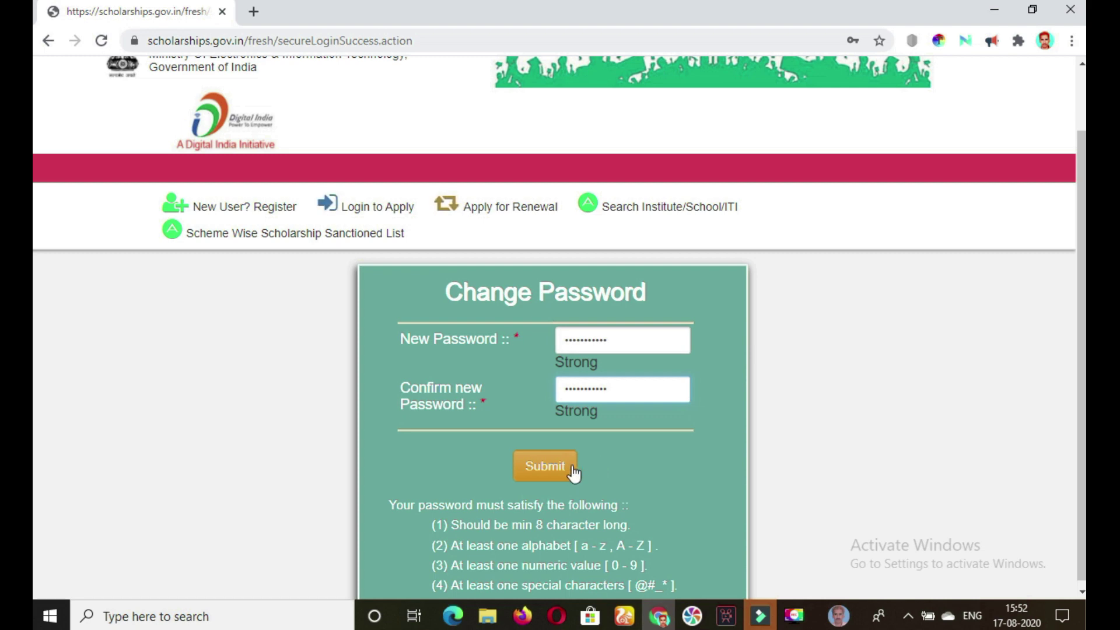
# Submit the new strong password on the Change Password page.
pyautogui.click(546, 467)
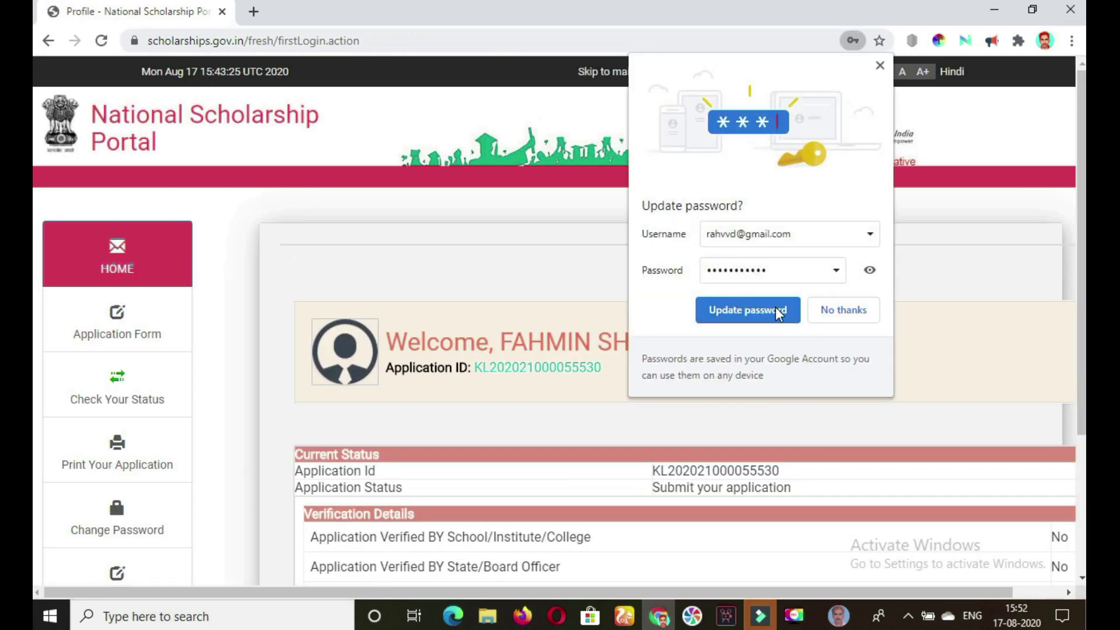
# Dismiss the password prompt, look over the submission status, and go to the Application Form.
pyautogui.click(776, 313)
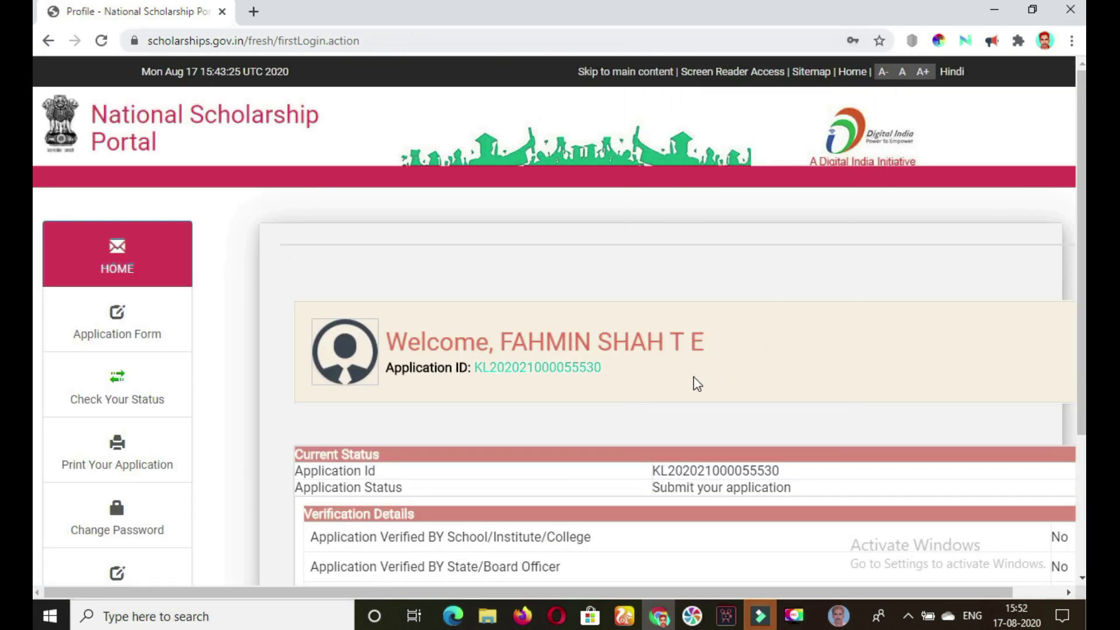
pyautogui.scroll(-3, 783, 375)
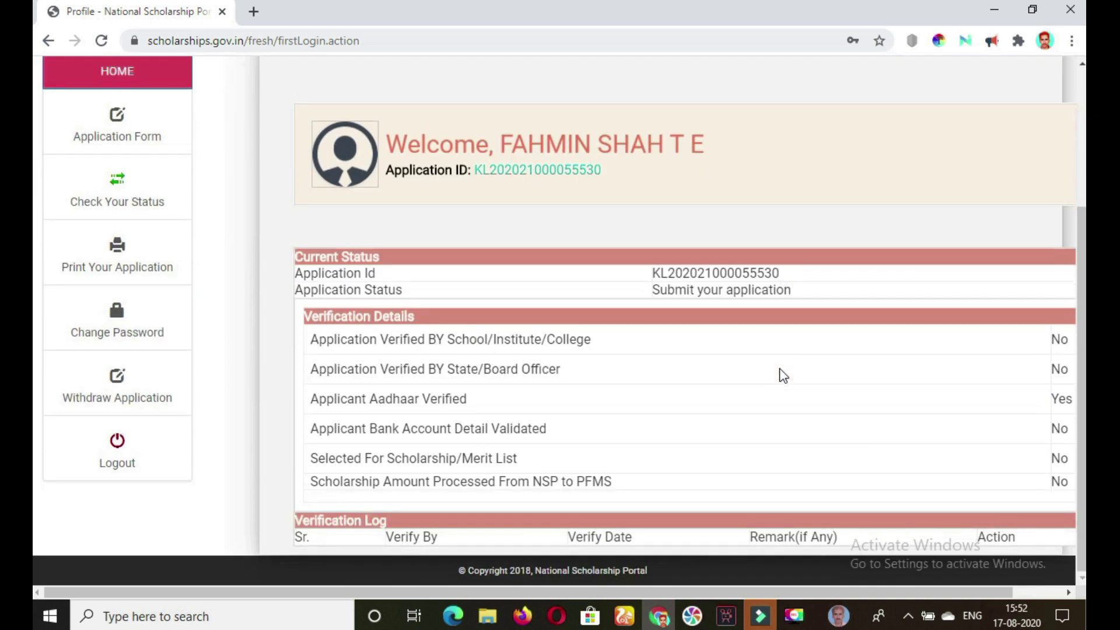
pyautogui.scroll(3, 87, 336)
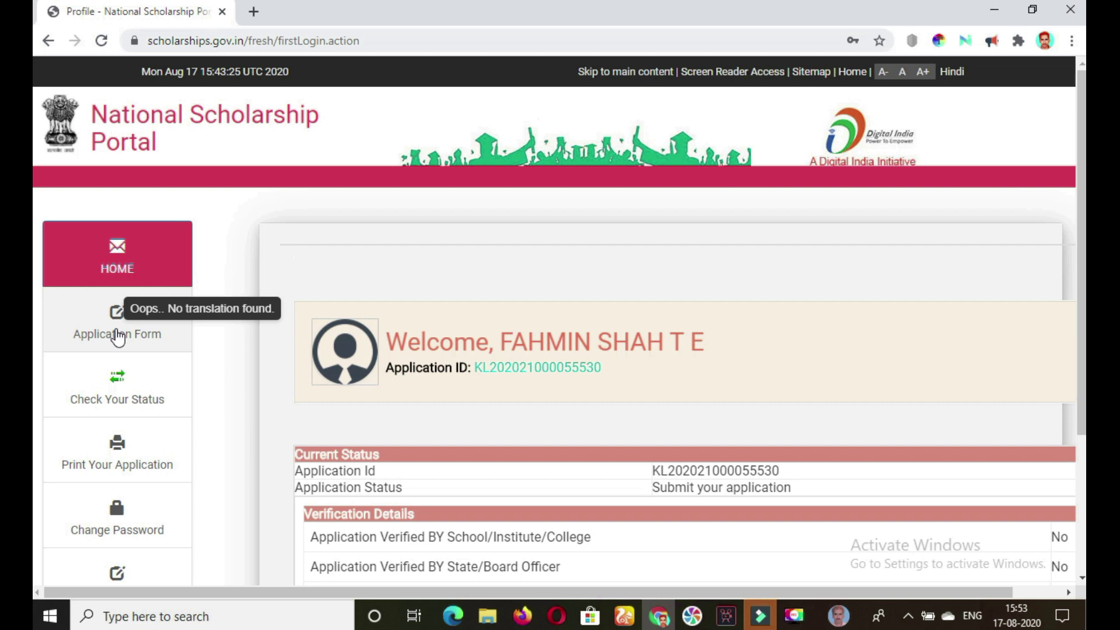
pyautogui.click(119, 335)
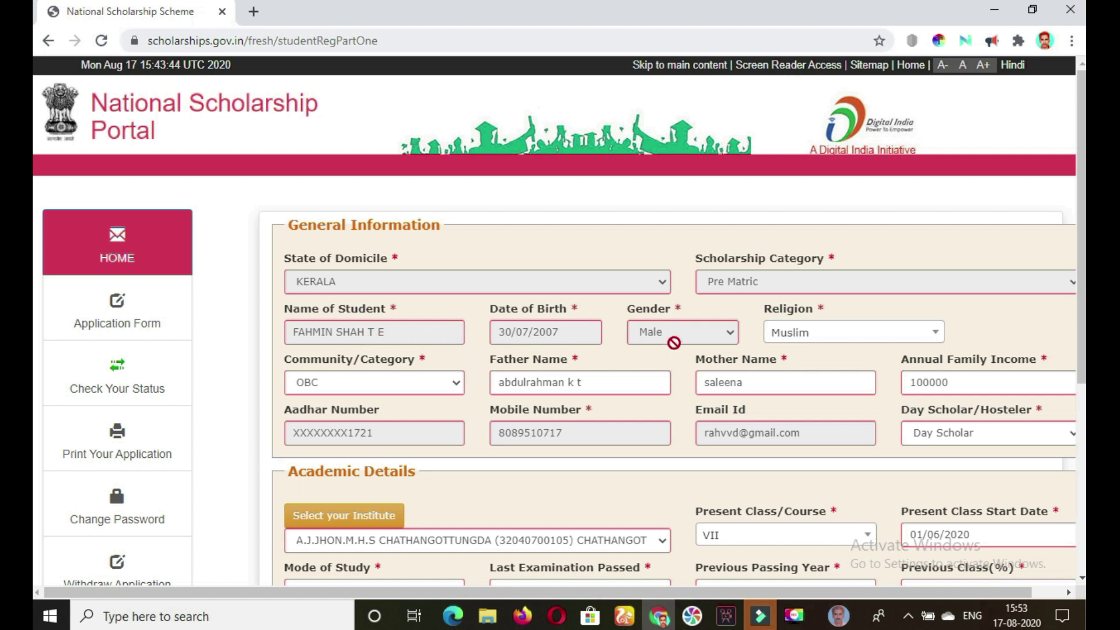
# Confirm Religion Muslim, Community OBC, the annual family income entry, and Day Scholar status.
pyautogui.click(924, 340)
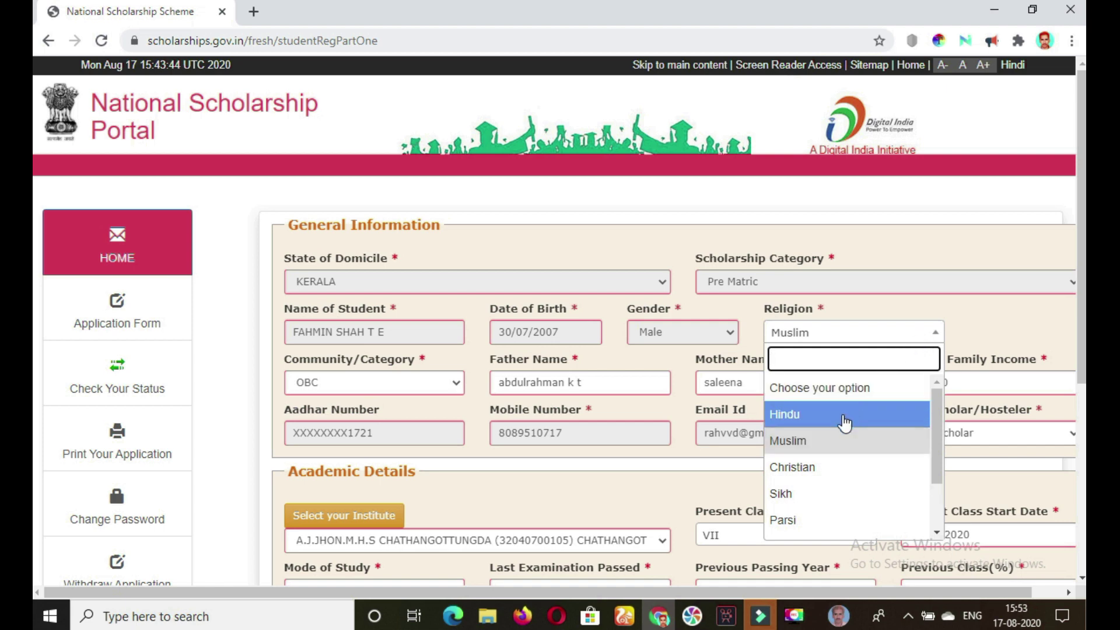
pyautogui.click(825, 440)
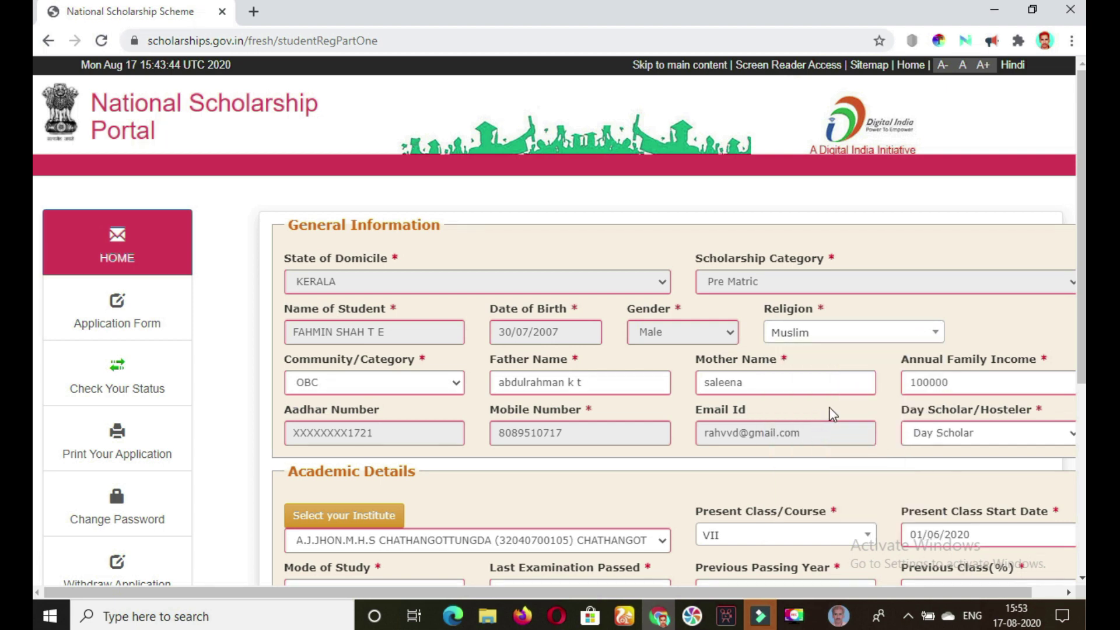
pyautogui.click(457, 385)
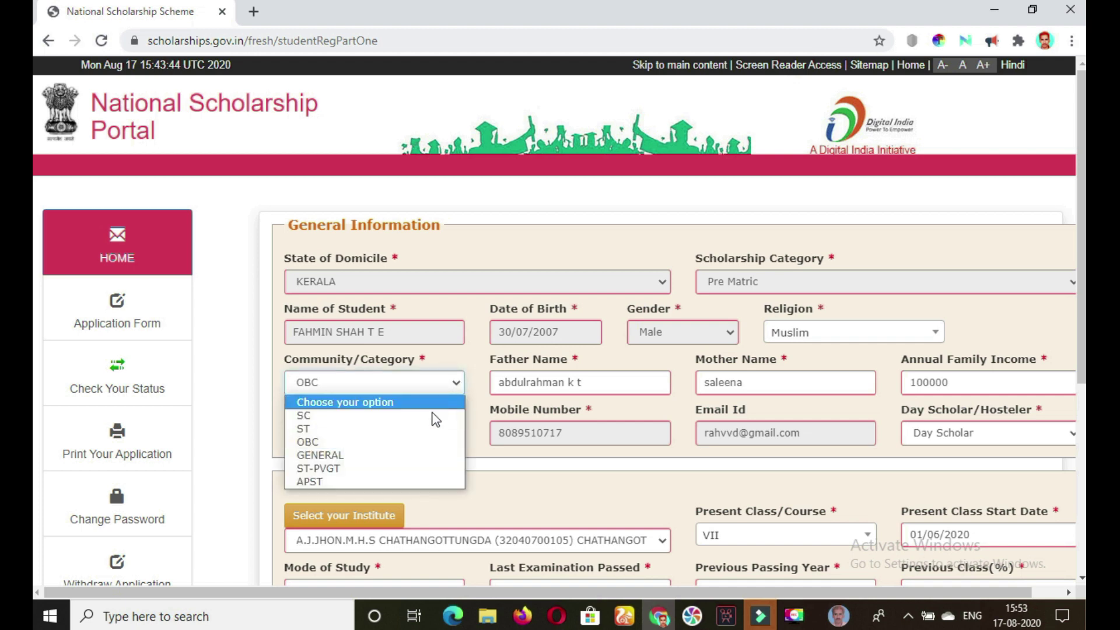
pyautogui.click(416, 445)
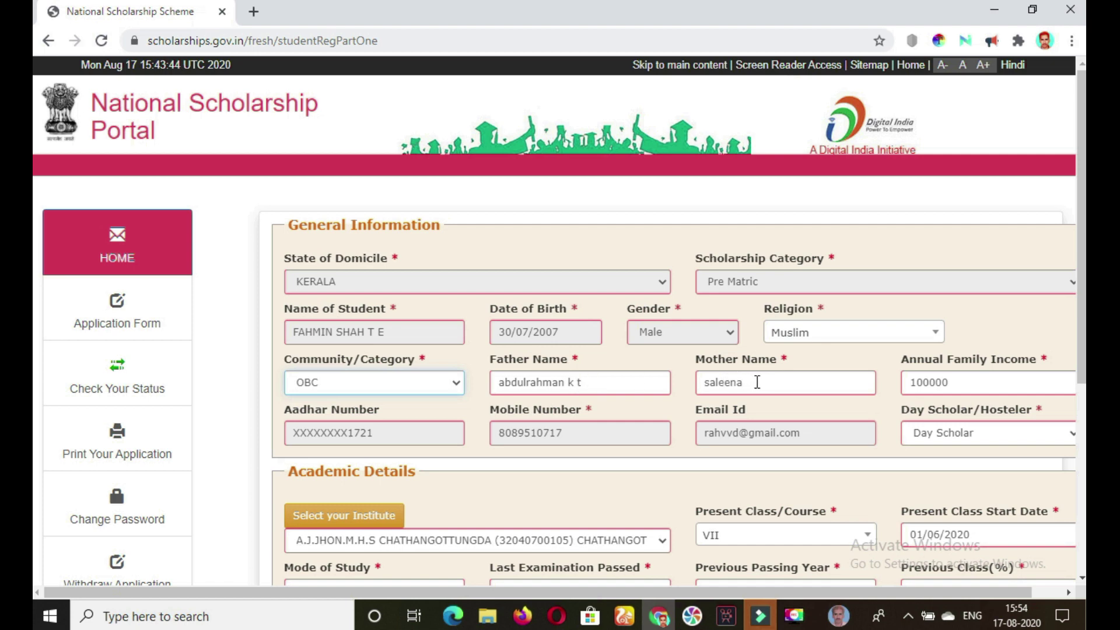
pyautogui.click(980, 384)
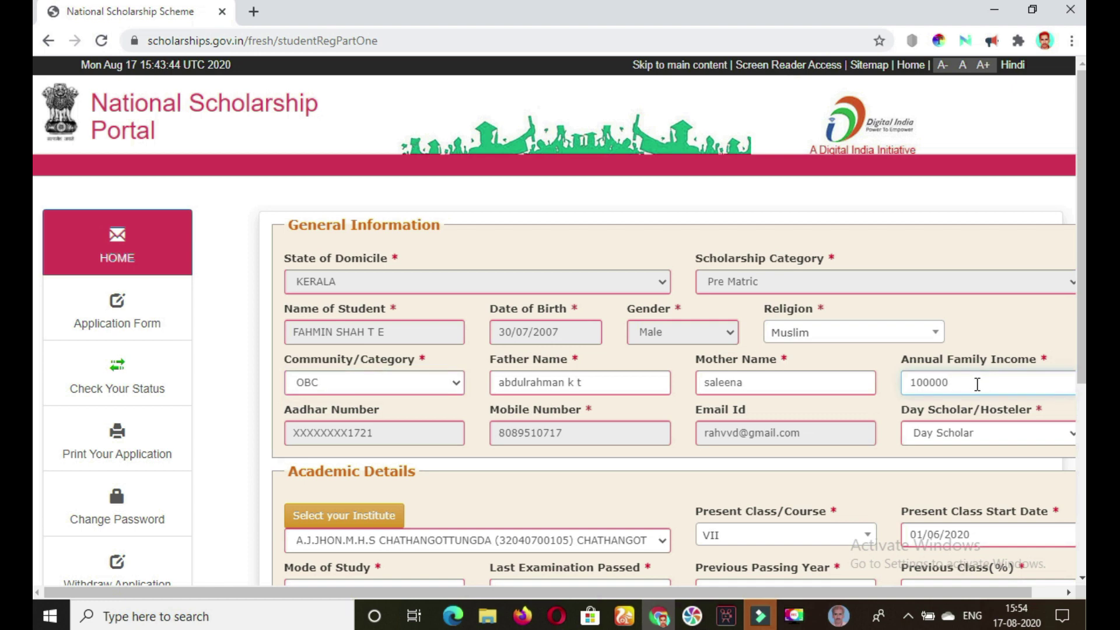
pyautogui.scroll(-2, 488, 320)
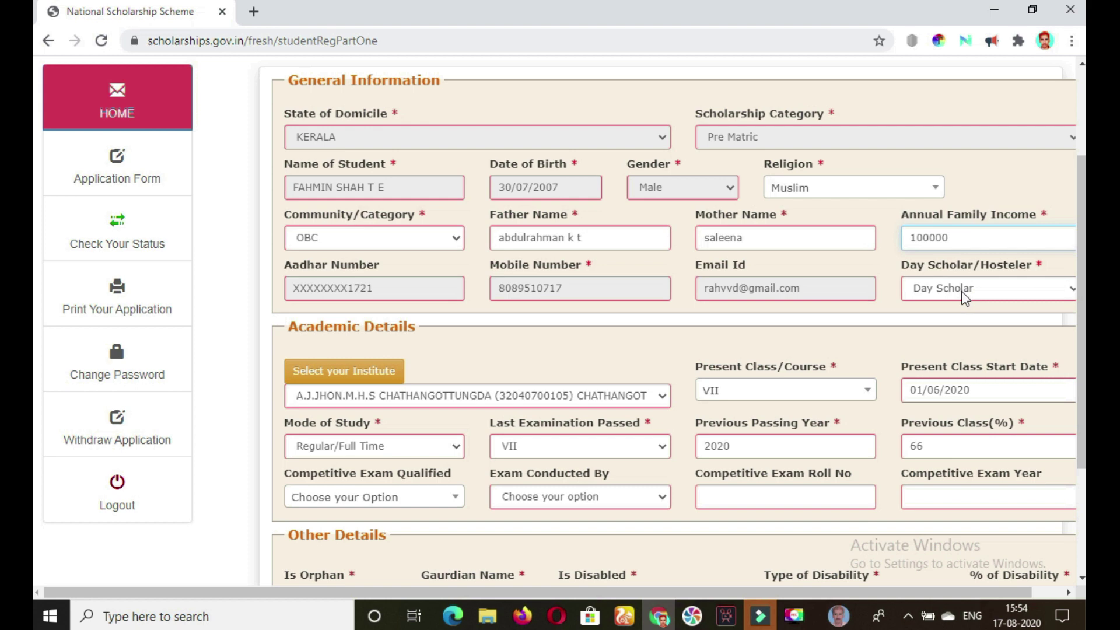
pyautogui.click(983, 292)
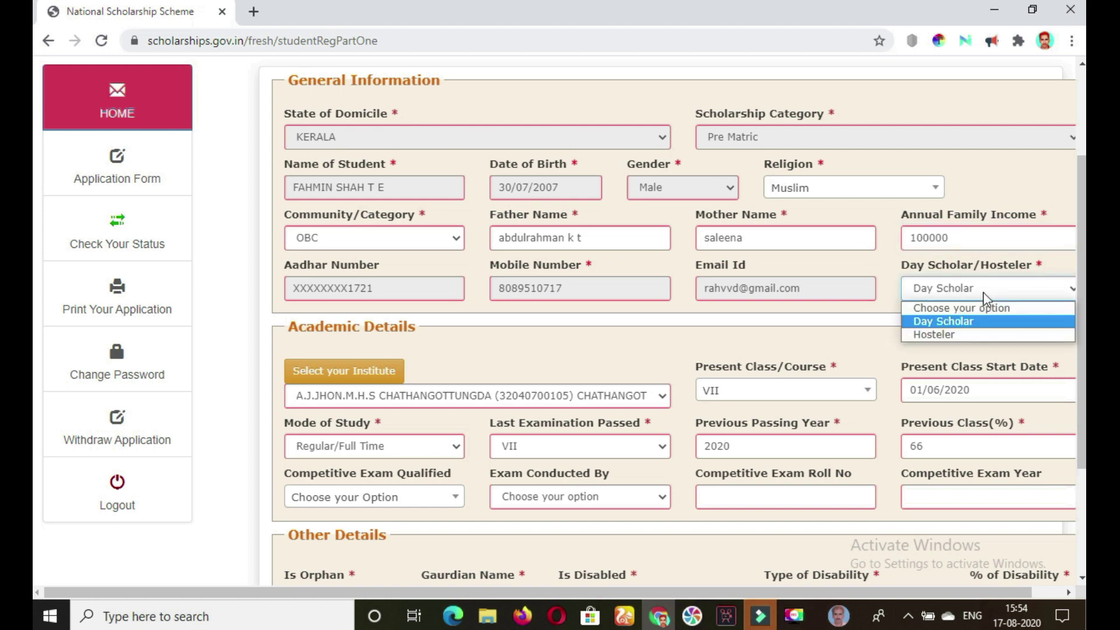
pyautogui.click(971, 320)
pyautogui.scroll(-3, 699, 273)
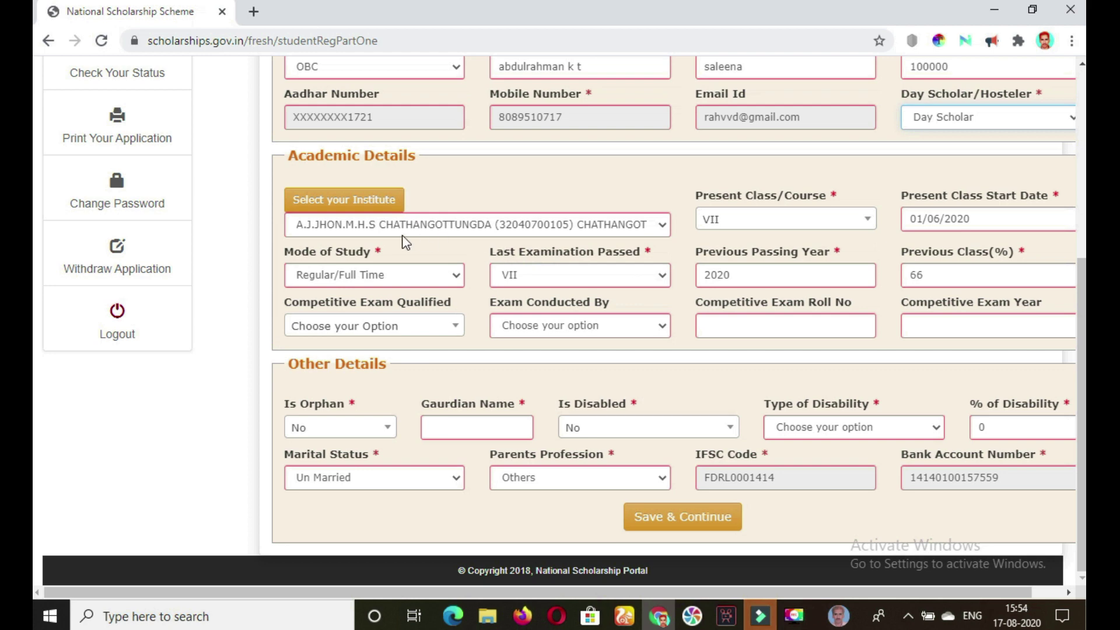
# Load the institution list for state KERALA and district KOZHIKODE.
pyautogui.click(662, 228)
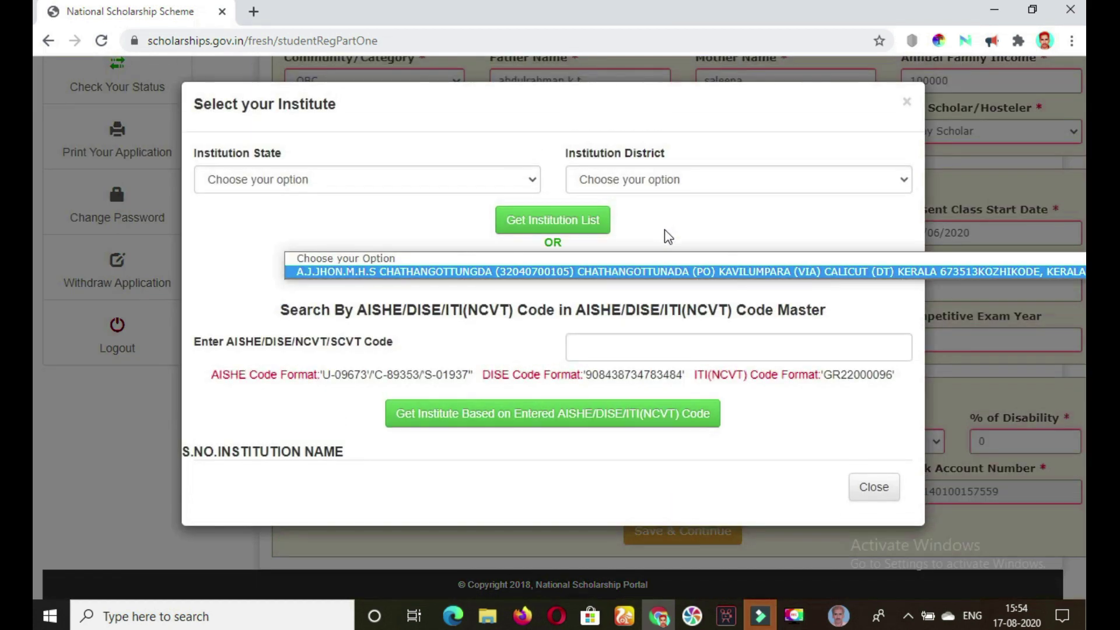
pyautogui.click(361, 180)
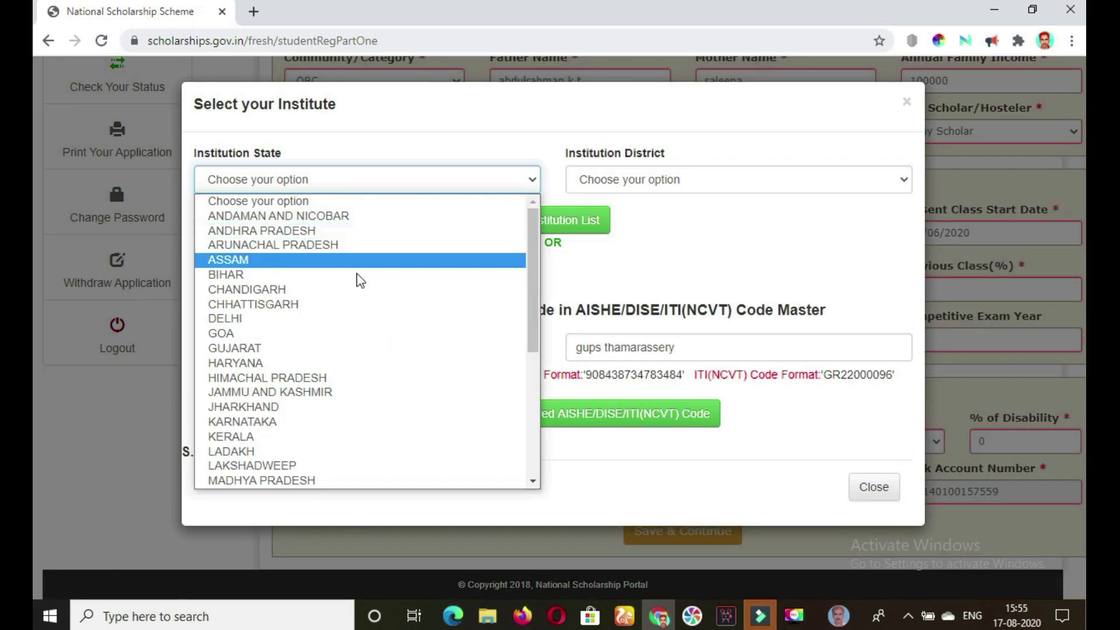
pyautogui.click(313, 435)
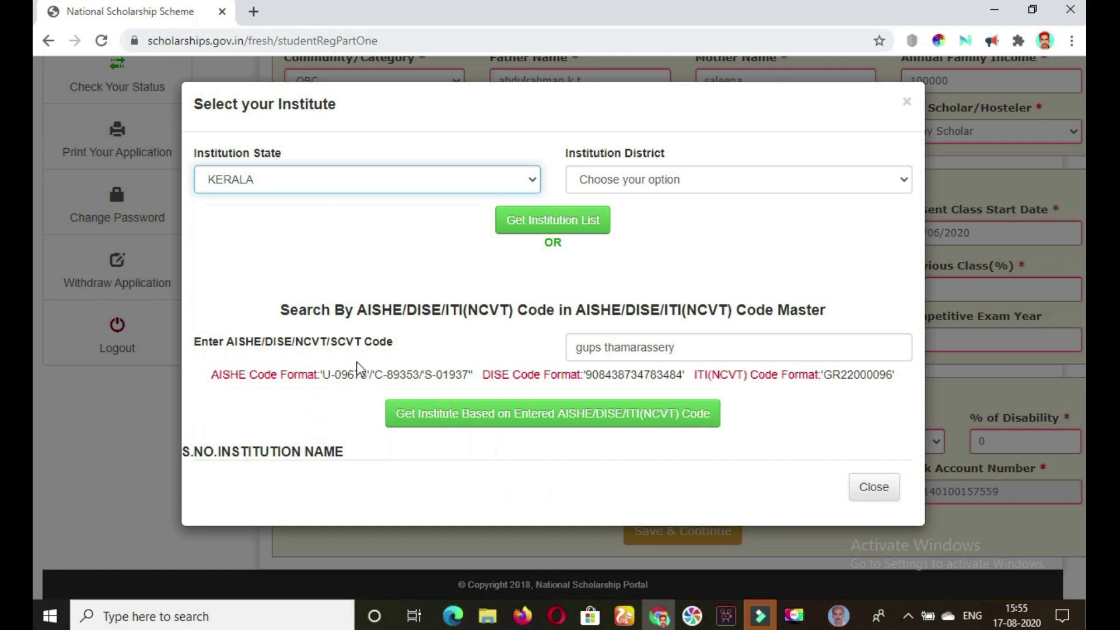
pyautogui.click(737, 185)
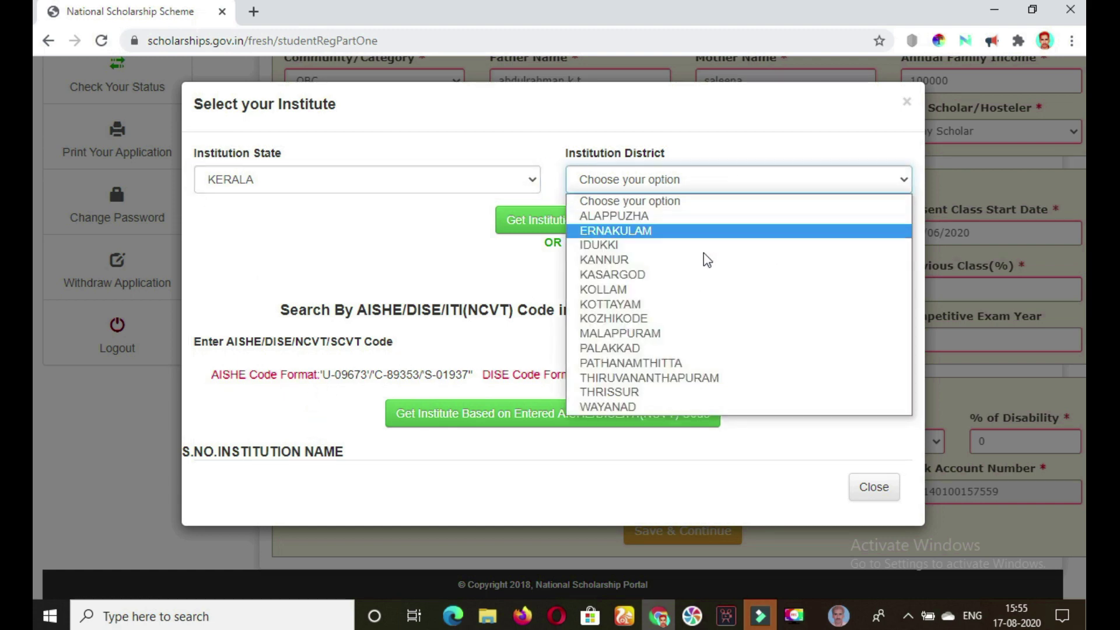
pyautogui.click(659, 317)
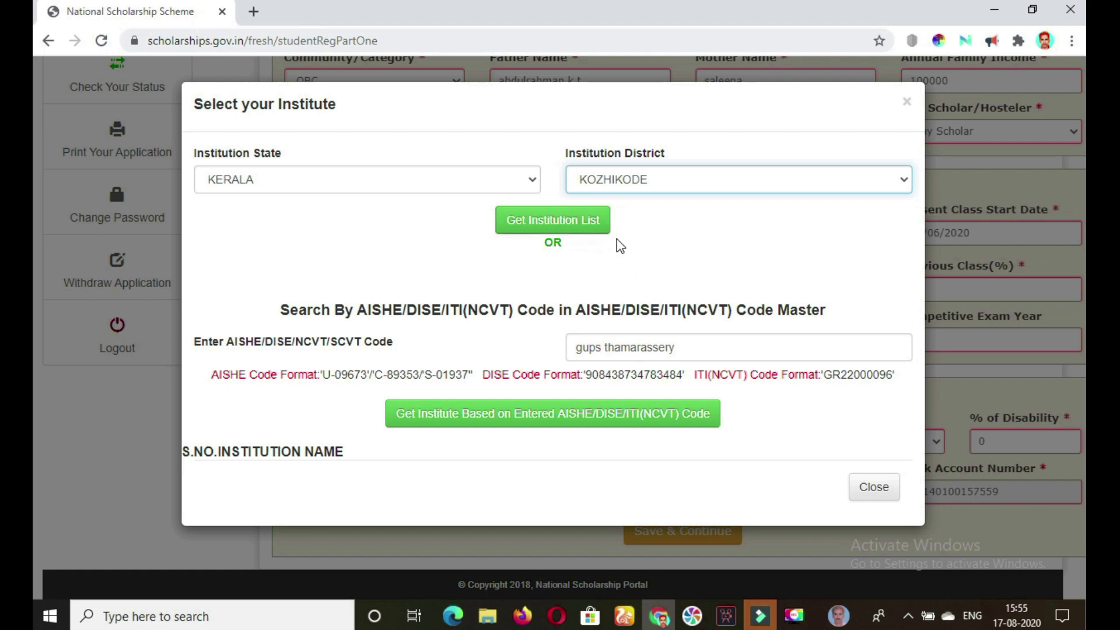
pyautogui.click(581, 230)
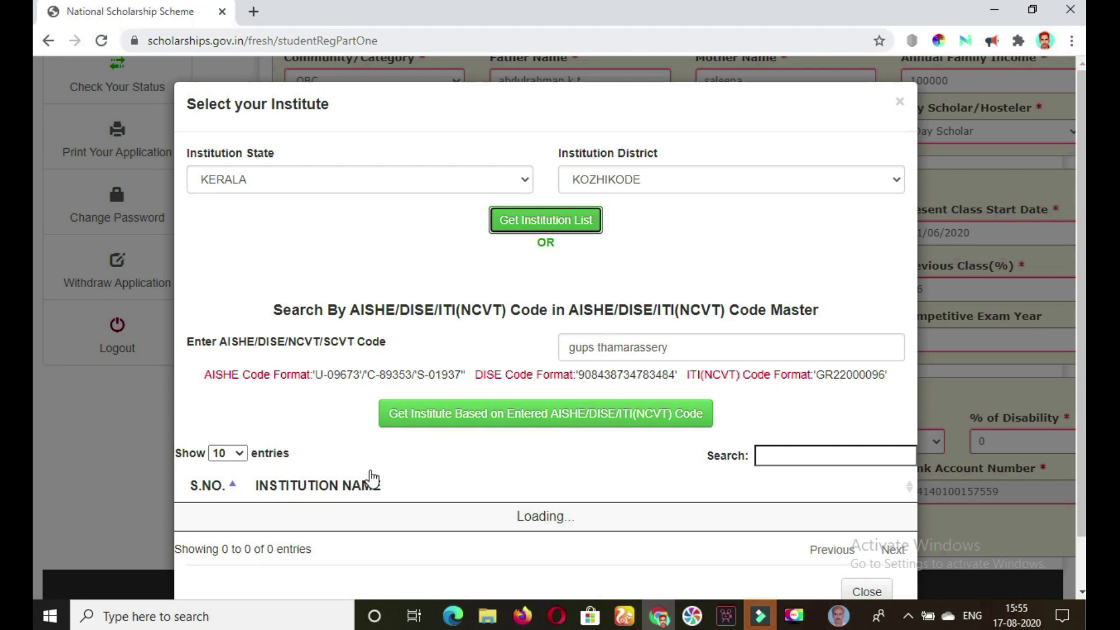
# Search 'gups thamarassery' and select GUPS THAMARASSERY as the institute.
pyautogui.scroll(-7, 370, 470)
pyautogui.scroll(7, 370, 470)
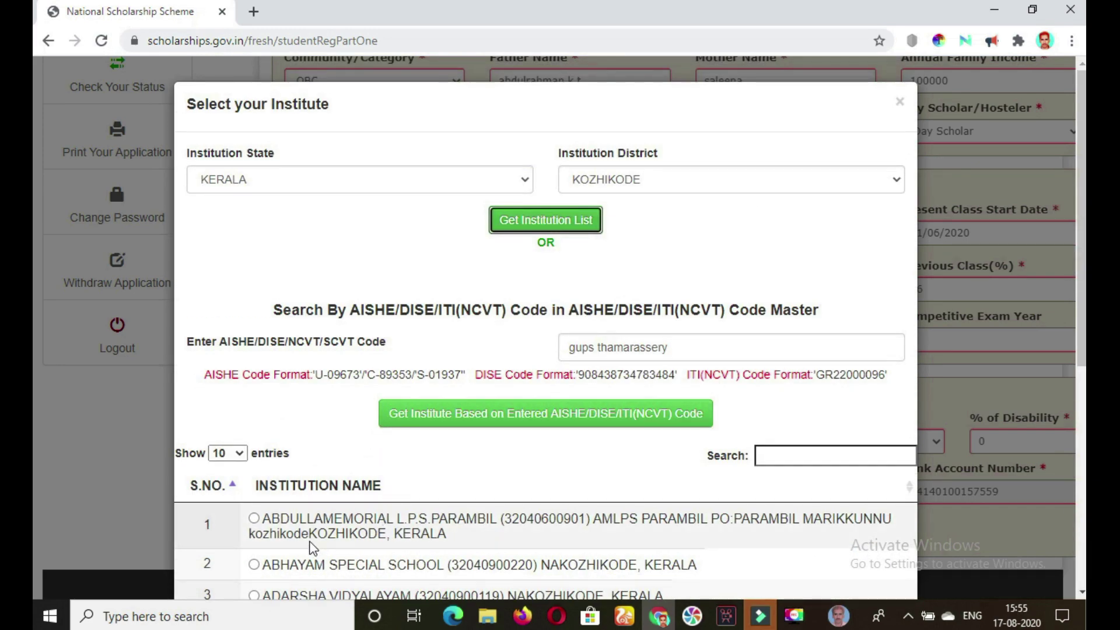
pyautogui.click(786, 458)
pyautogui.write('gups thamarass')
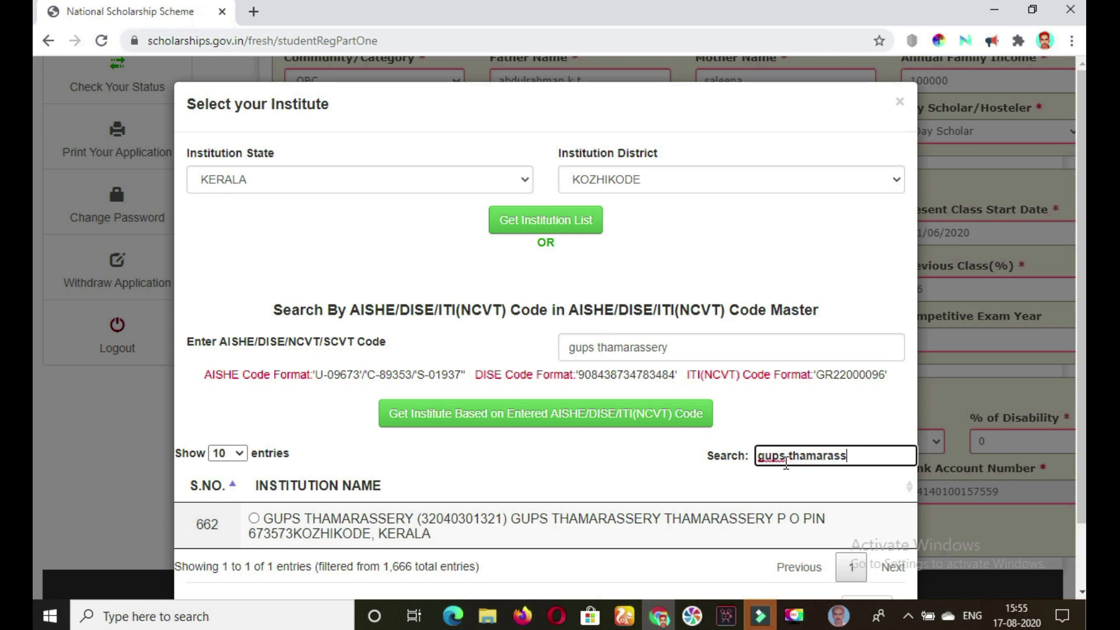
pyautogui.write('ery')
pyautogui.click(254, 519)
pyautogui.click(693, 215)
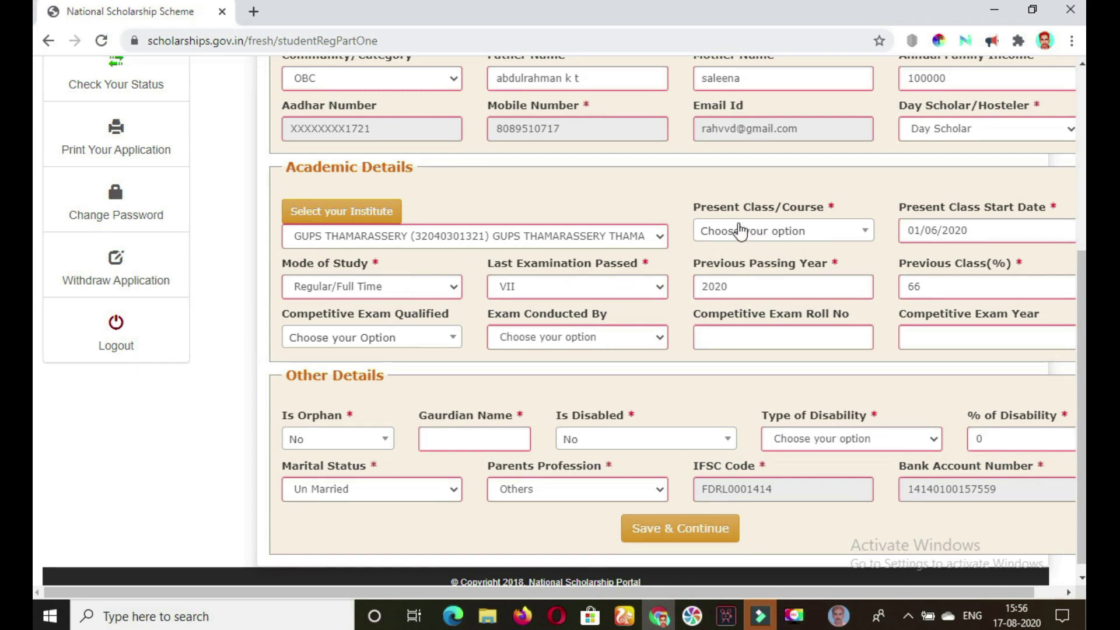
# Set Present Class to VII and Mode of Study to Regular/Full Time, ready for the previous-class percentage.
pyautogui.click(854, 234)
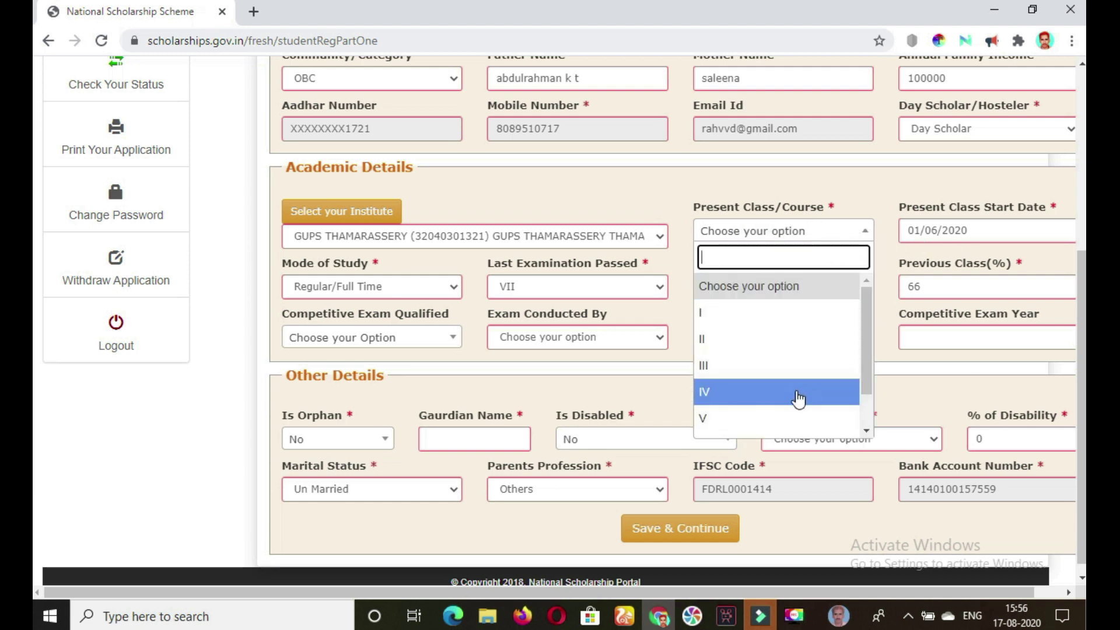
pyautogui.click(797, 416)
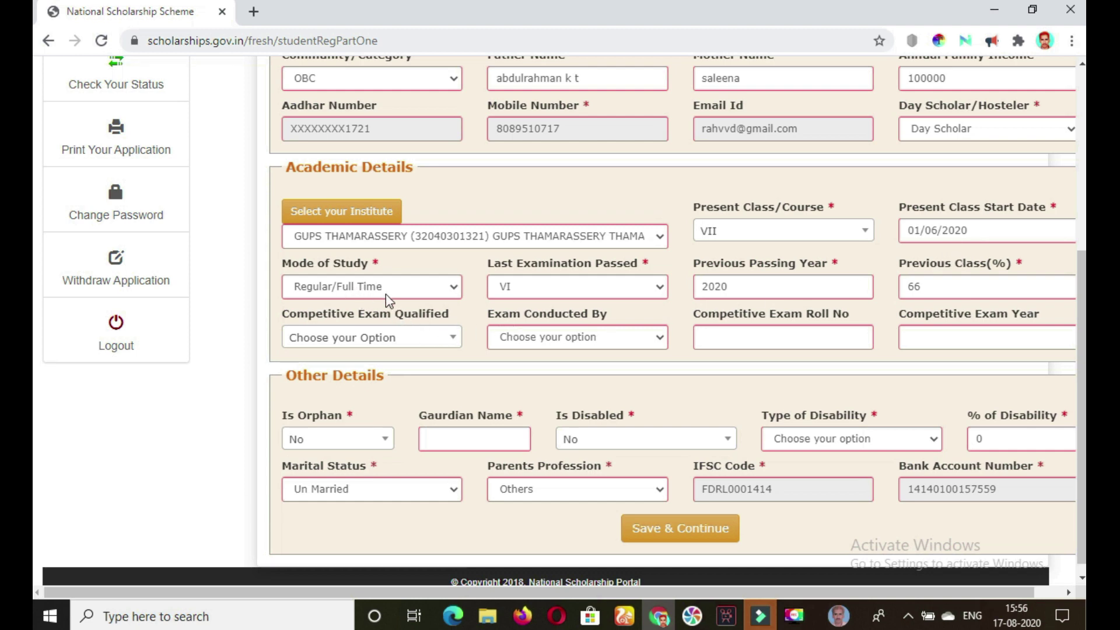
pyautogui.click(434, 295)
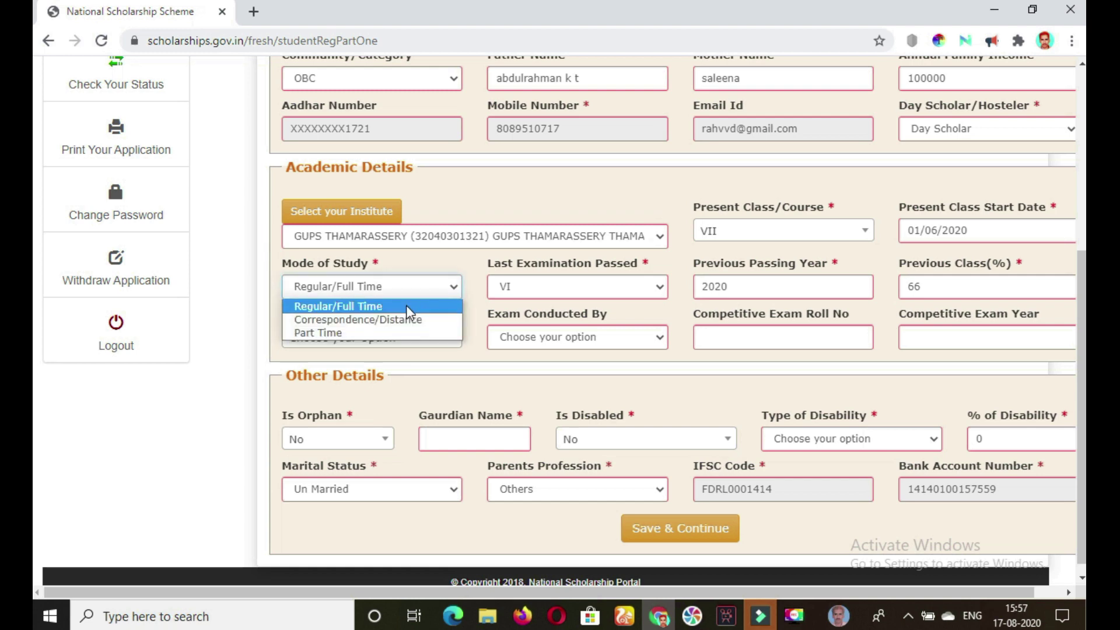
pyautogui.click(406, 306)
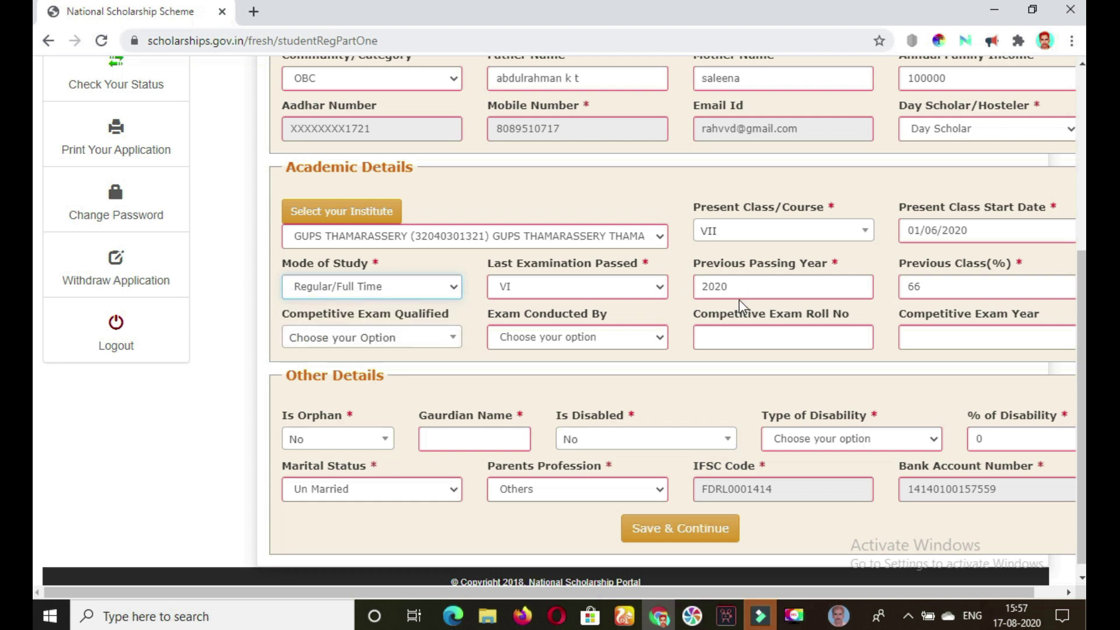
pyautogui.click(946, 286)
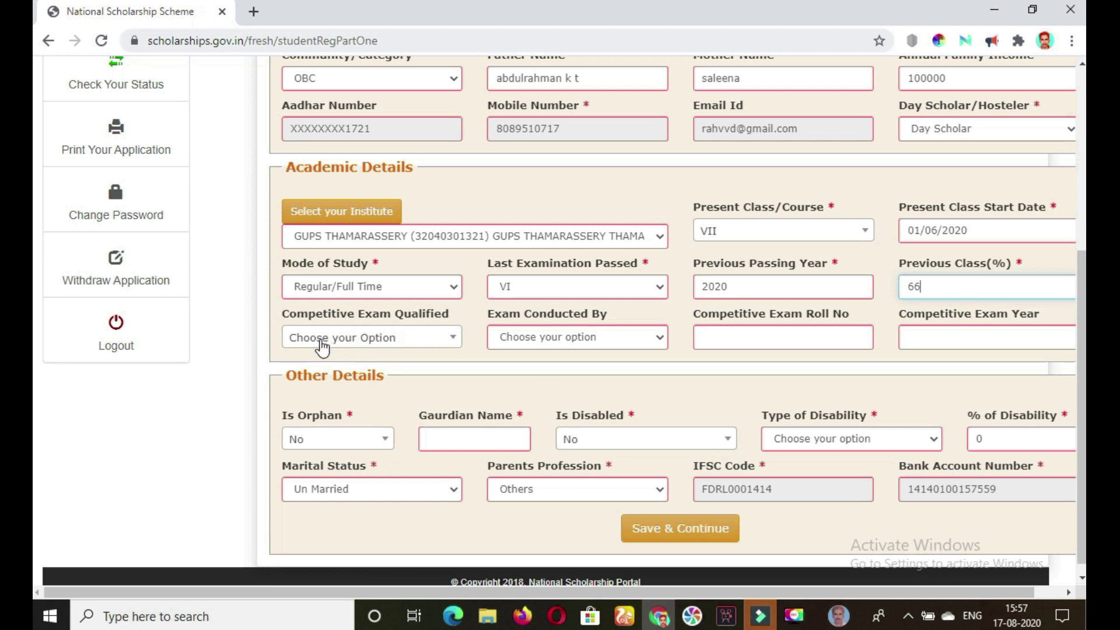
# Set both Is Orphan and Is Disabled to No.
pyautogui.click(430, 344)
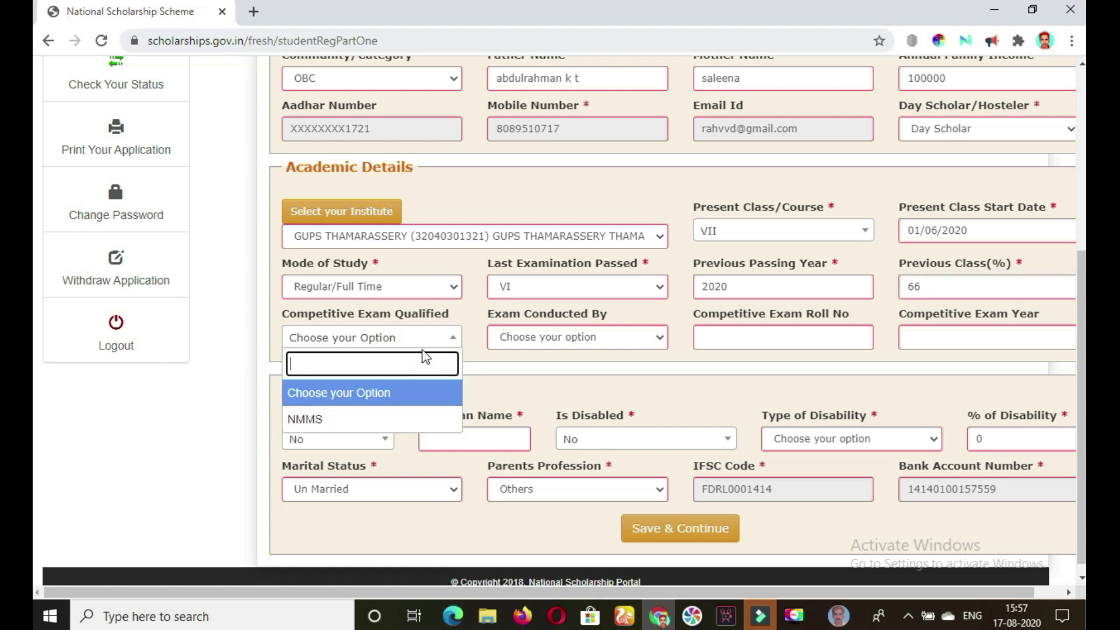
pyautogui.click(477, 343)
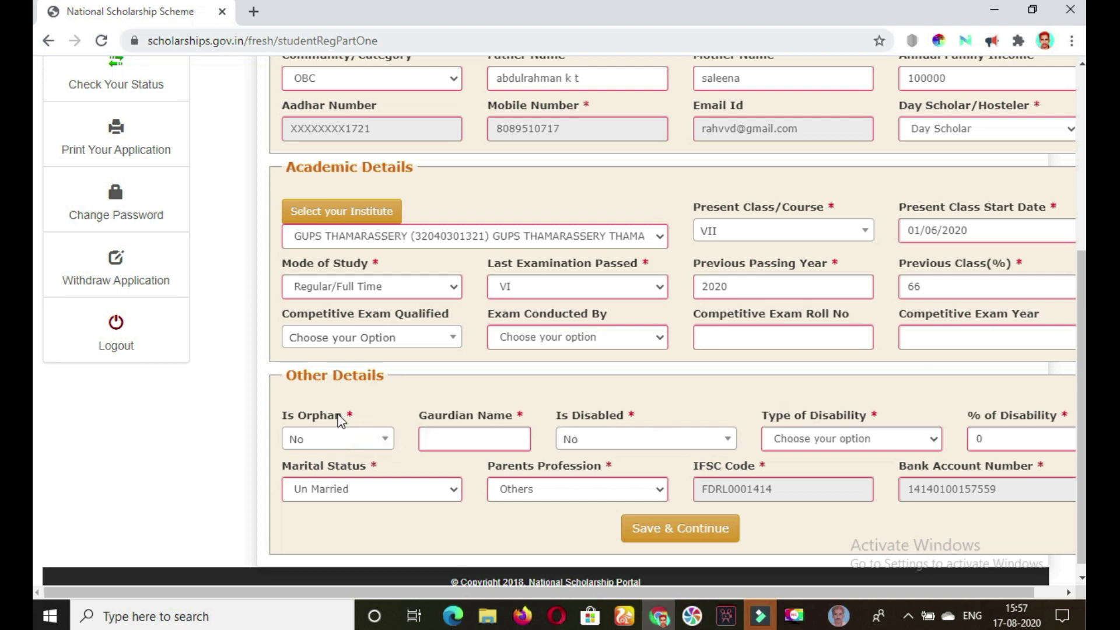
pyautogui.click(386, 447)
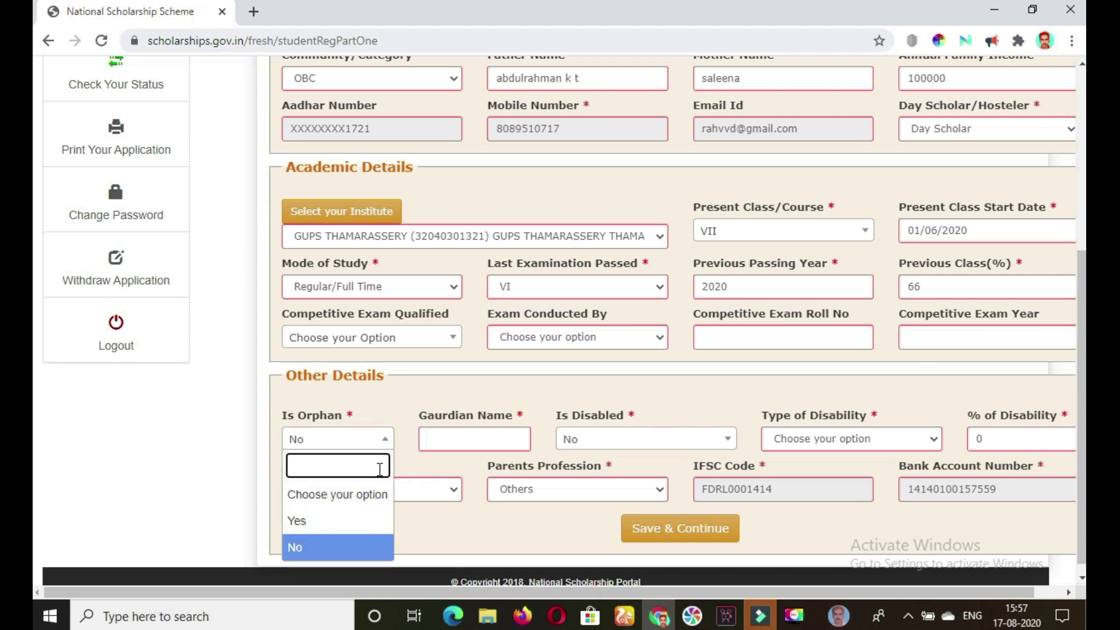
pyautogui.click(362, 522)
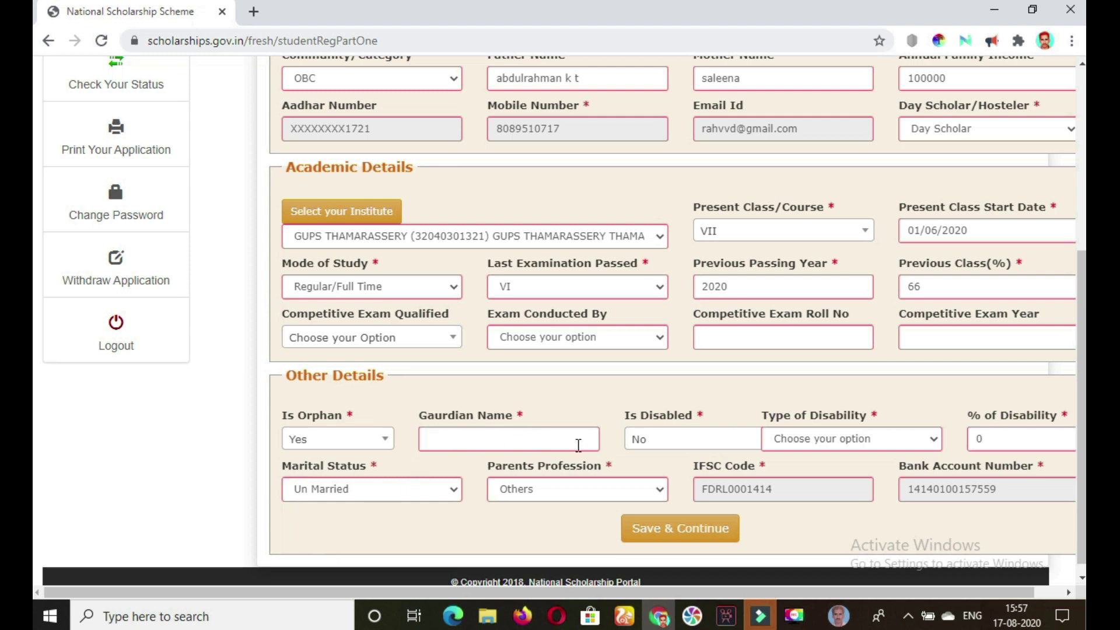
pyautogui.click(383, 443)
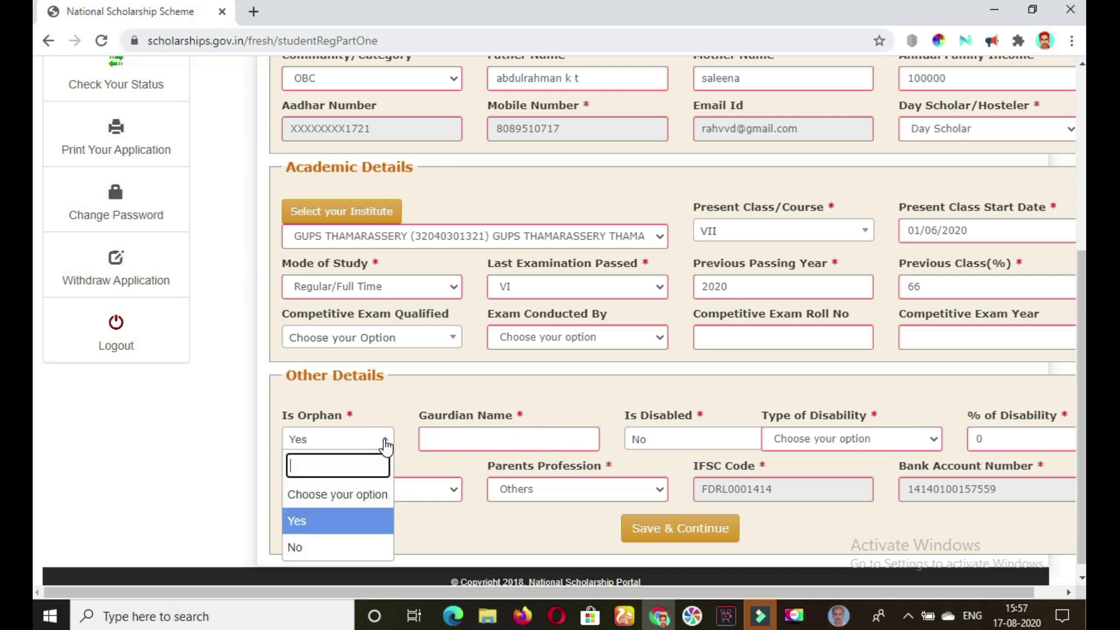
pyautogui.click(350, 549)
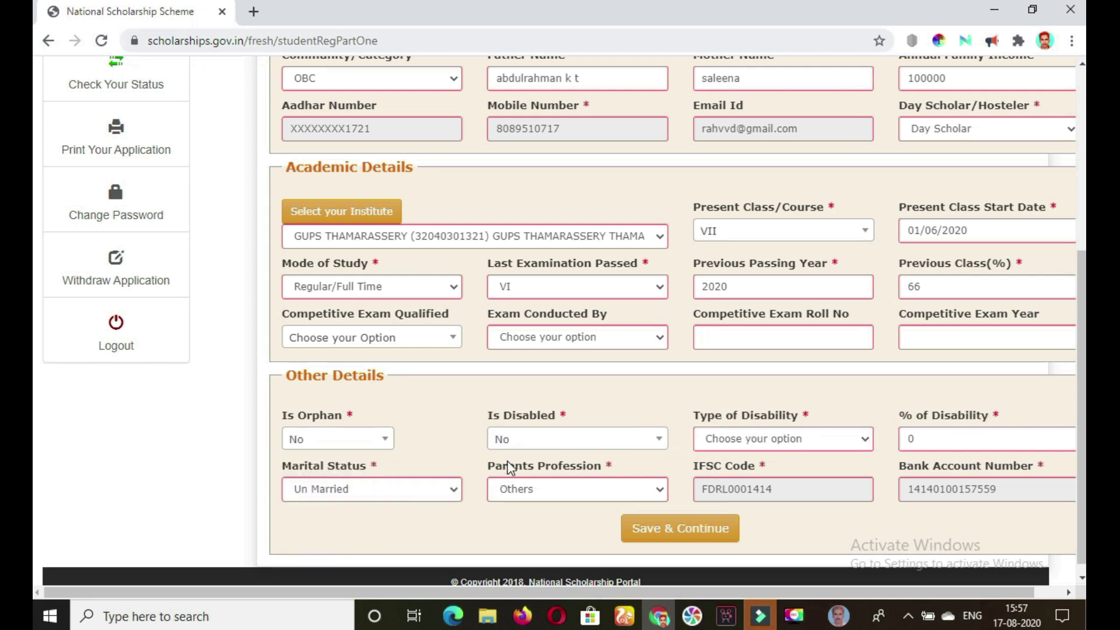
pyautogui.click(615, 445)
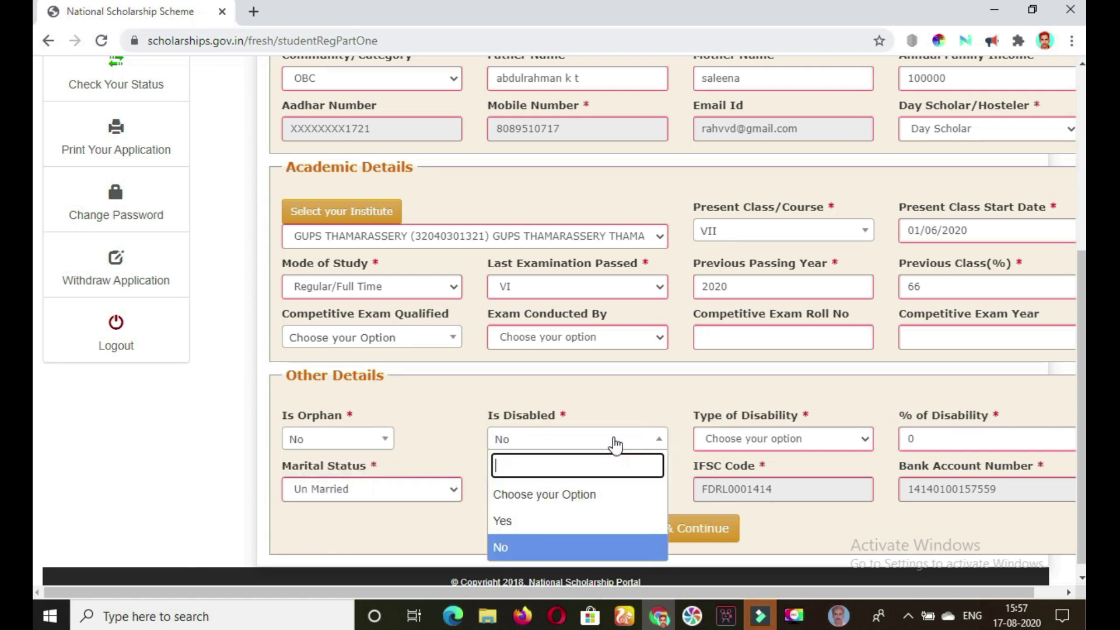
pyautogui.click(571, 524)
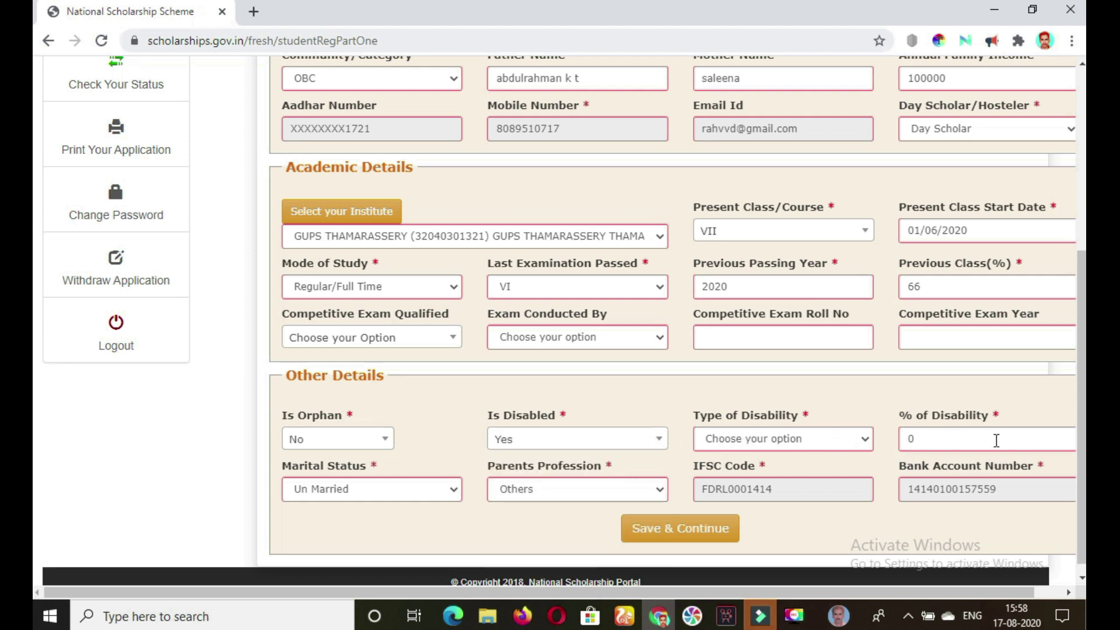
pyautogui.click(655, 444)
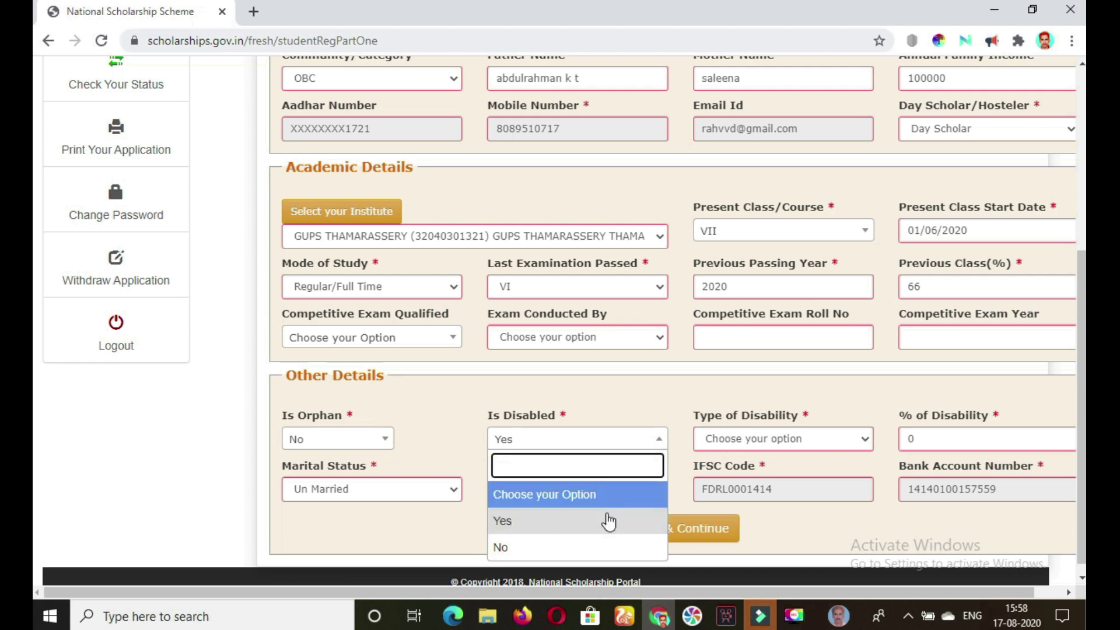
pyautogui.click(601, 545)
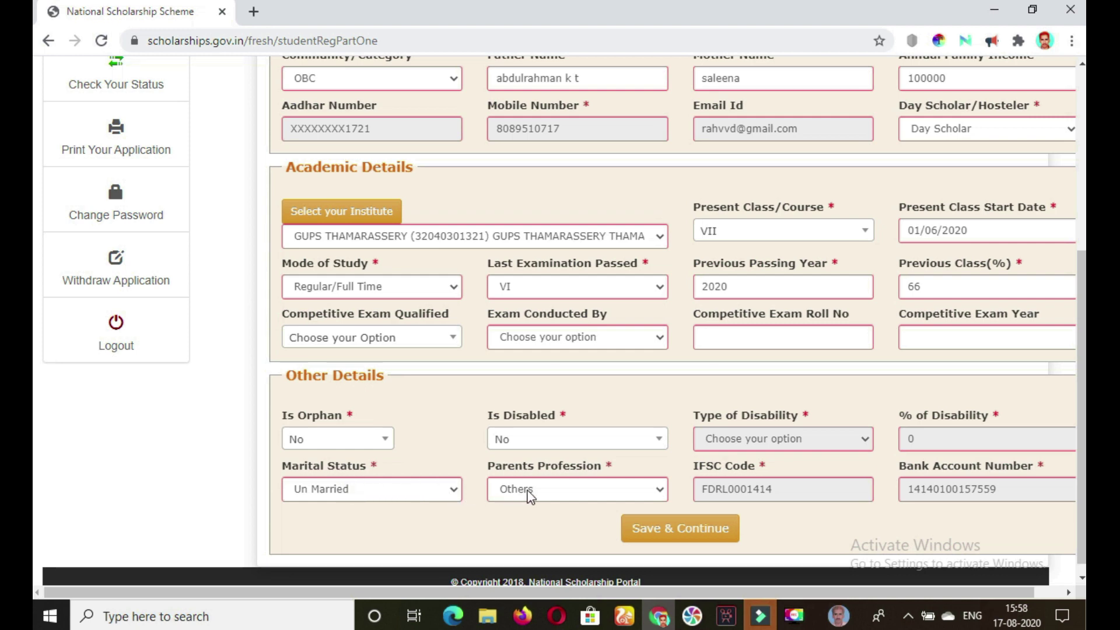
# Keep Parents Profession as Others and save the page with Save & Continue.
pyautogui.click(585, 495)
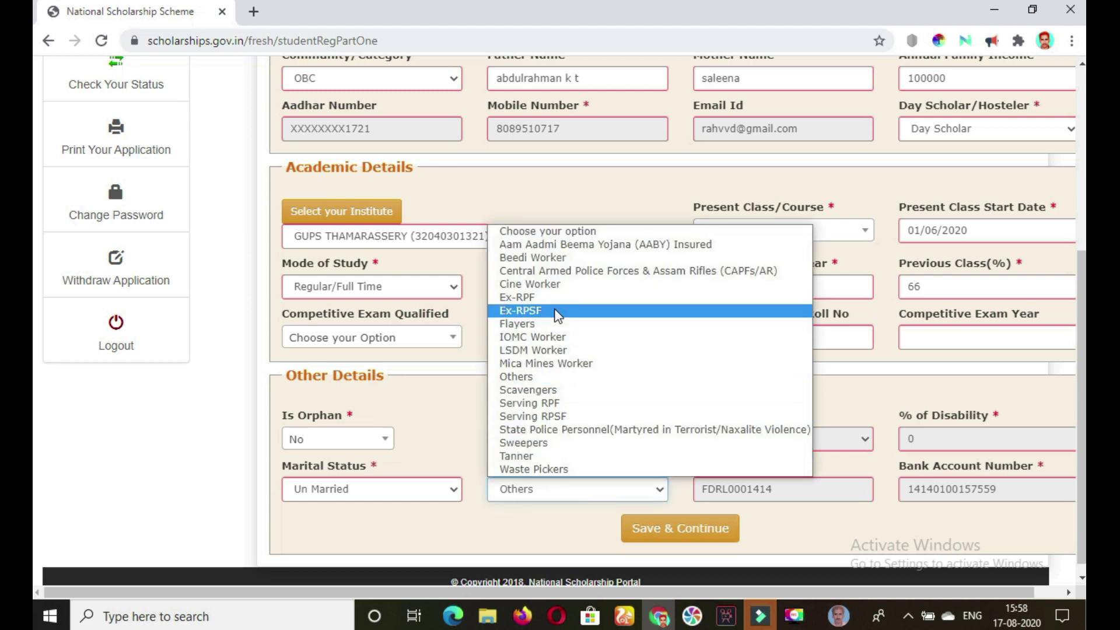
pyautogui.click(553, 377)
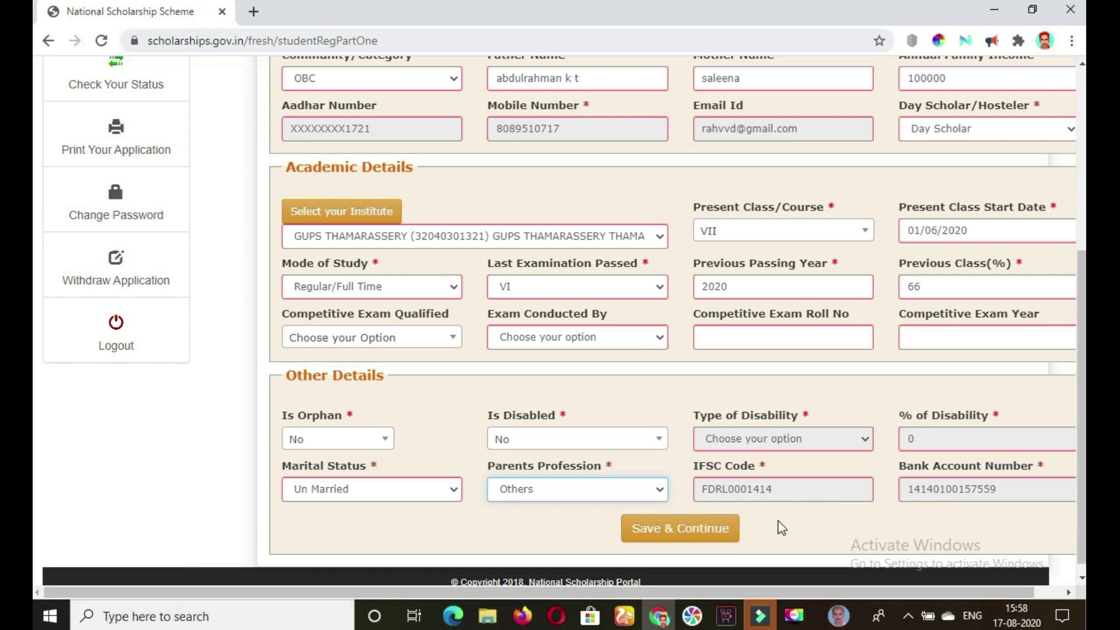
pyautogui.click(686, 533)
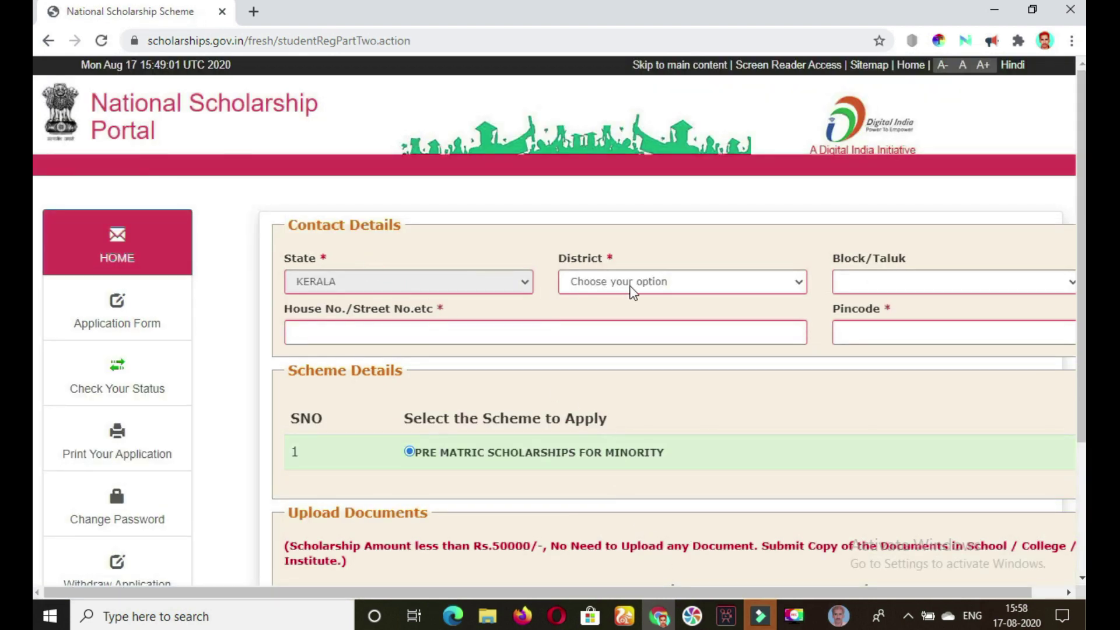
# Choose District KOZHIKODE and Block/Taluk Kozhikode in the contact details.
pyautogui.click(667, 285)
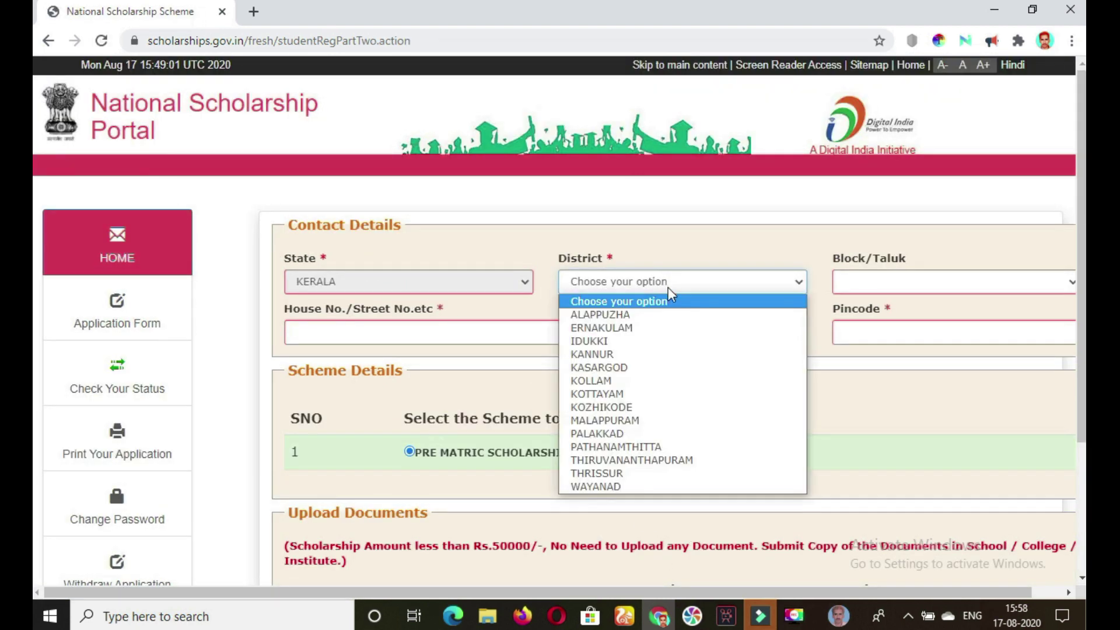
pyautogui.click(636, 407)
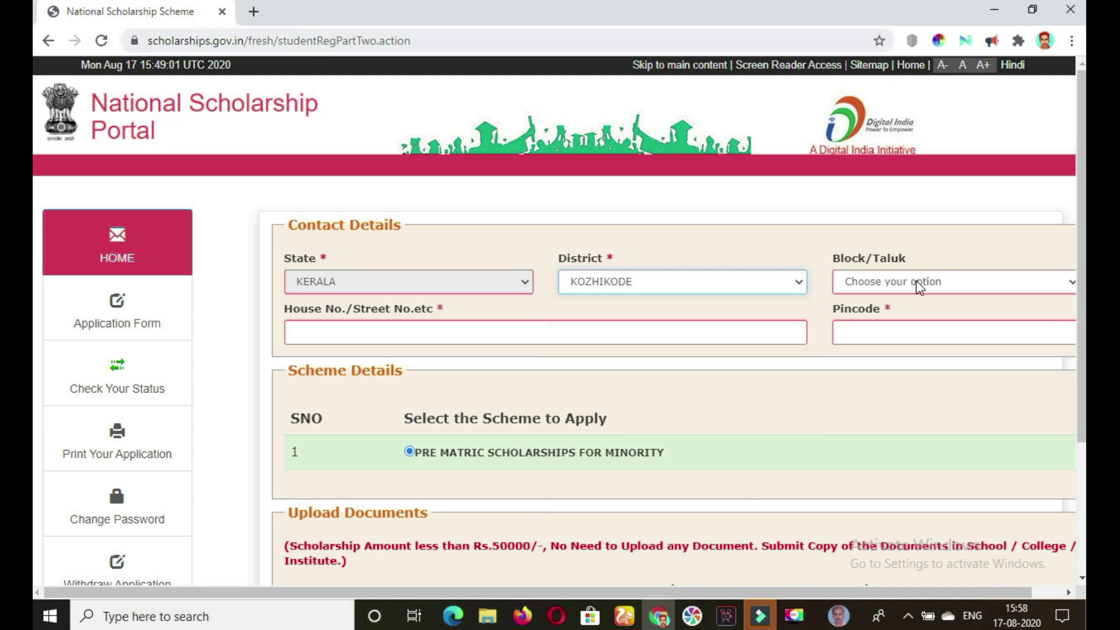
pyautogui.click(920, 287)
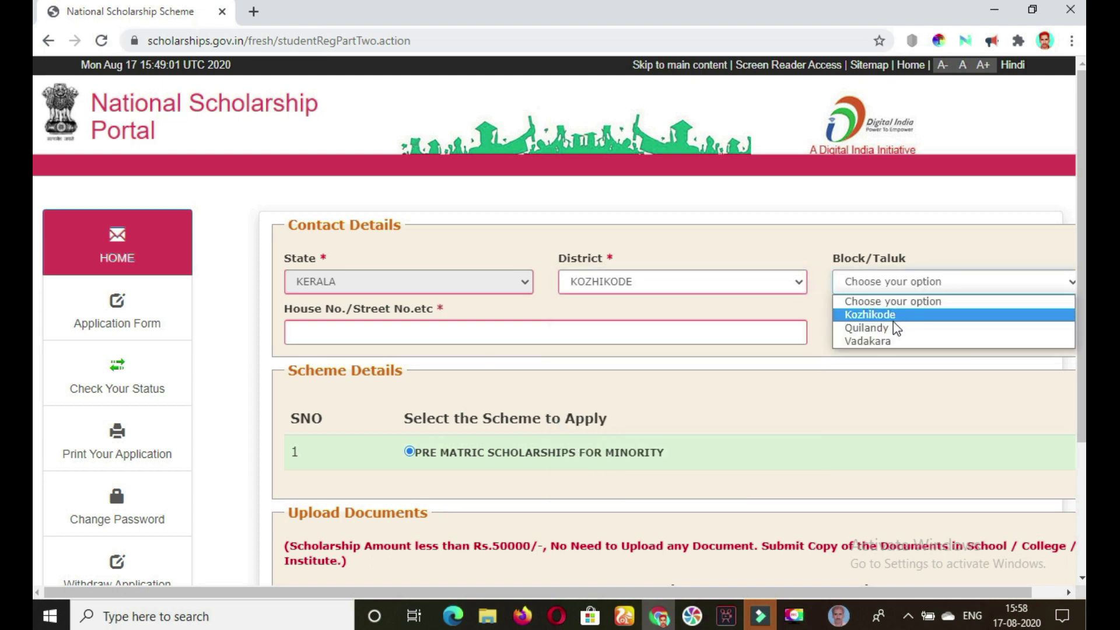
pyautogui.click(869, 315)
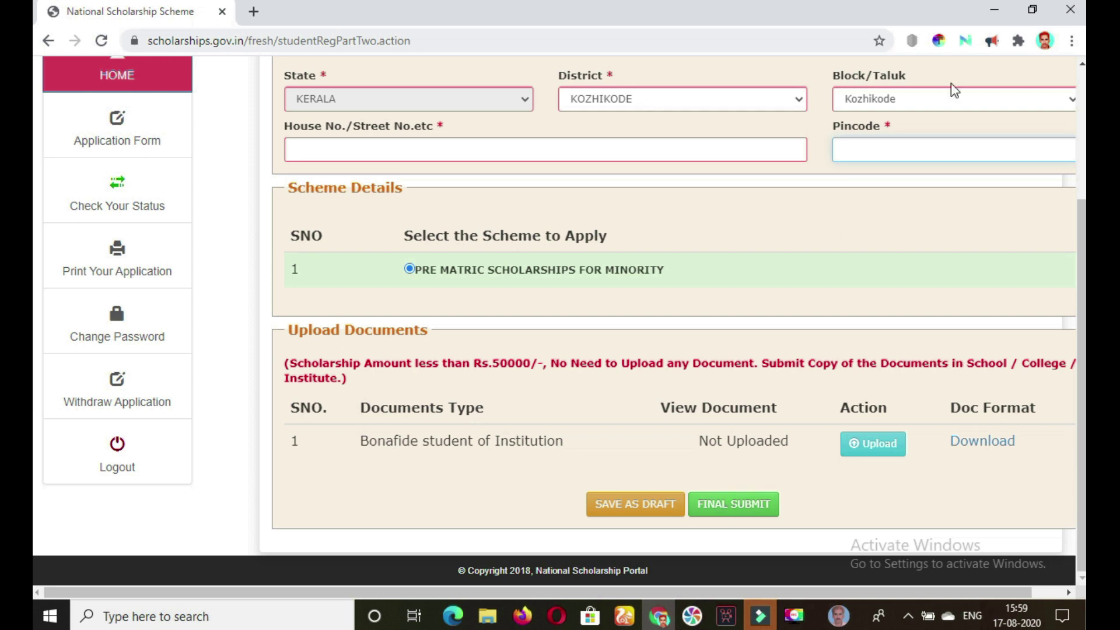
pyautogui.click(794, 613)
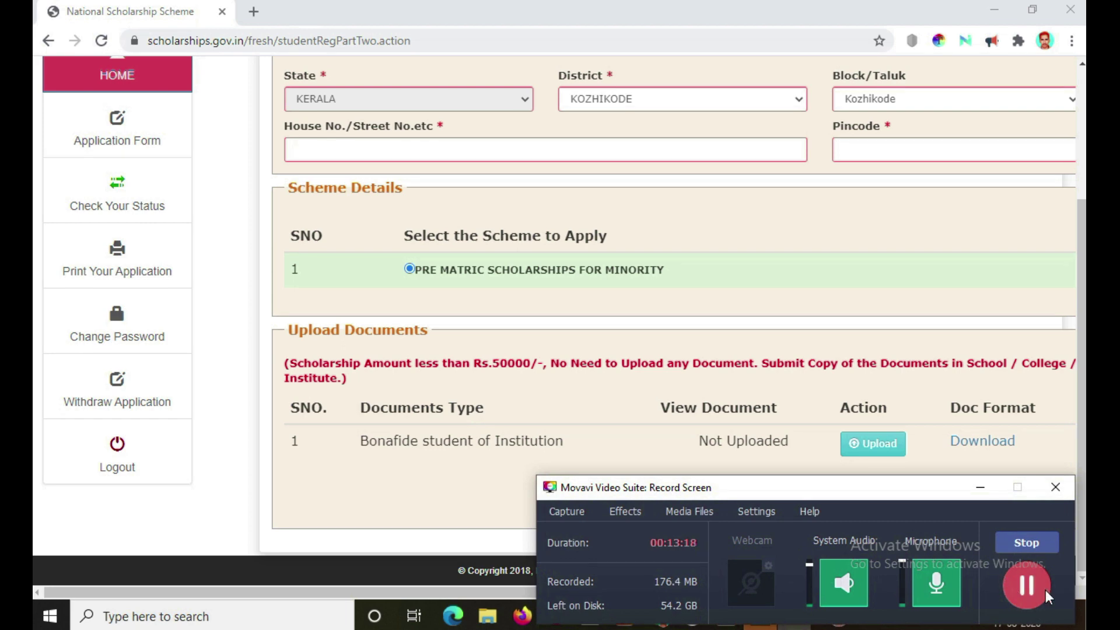
# Open Check Your Status, then try Print Your Application, which is refused before final submission.
pyautogui.click(1024, 542)
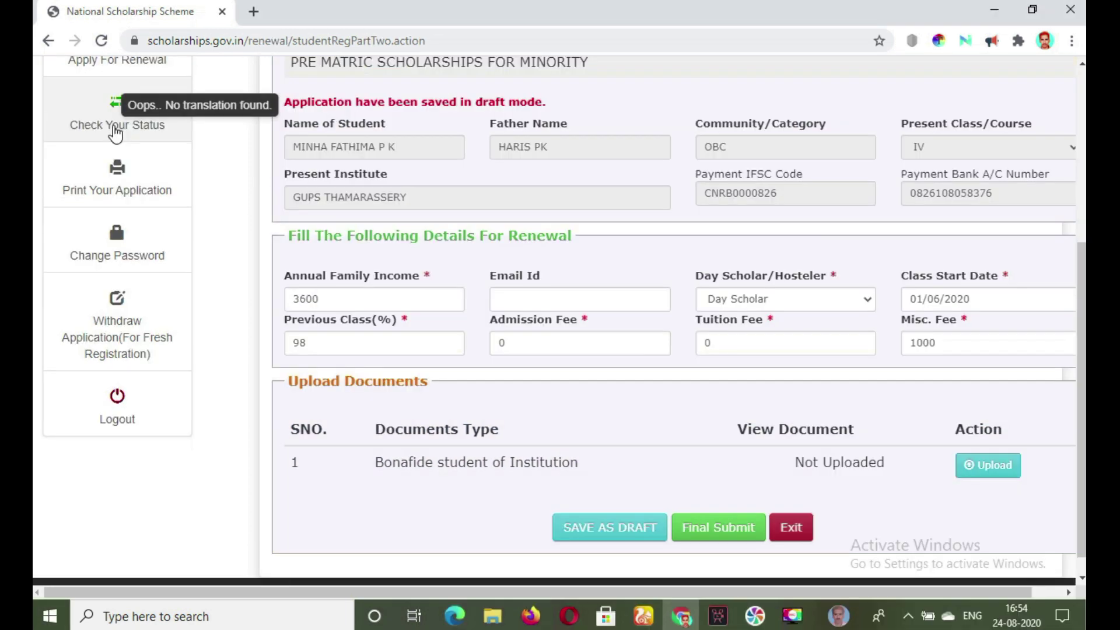
pyautogui.click(115, 132)
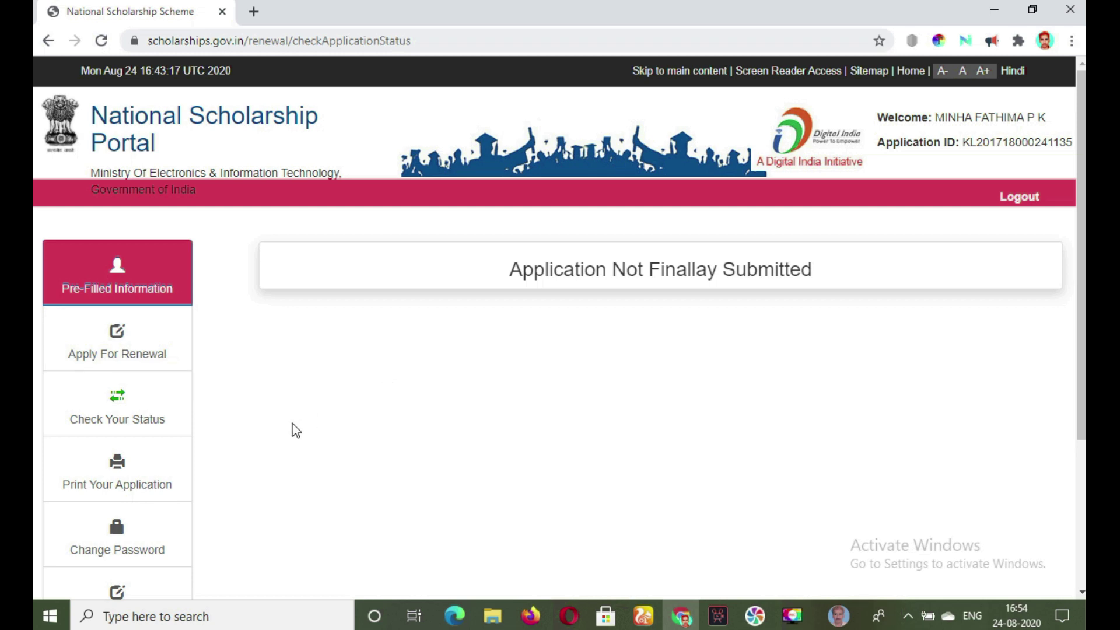
pyautogui.click(147, 470)
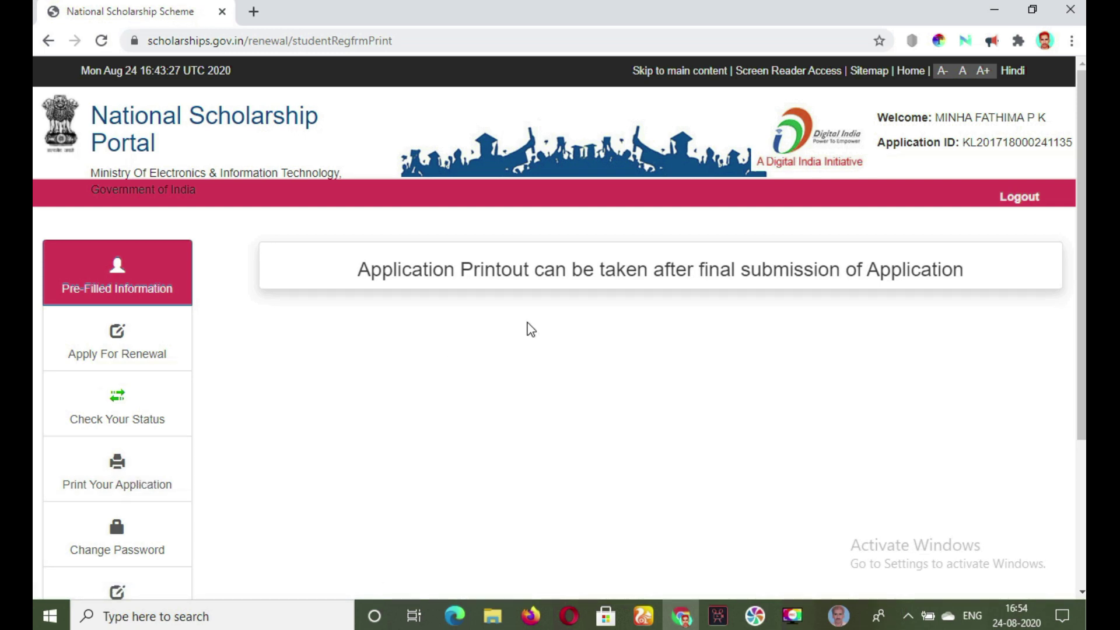
pyautogui.moveTo(1084, 287); pyautogui.dragTo(1077, 343)
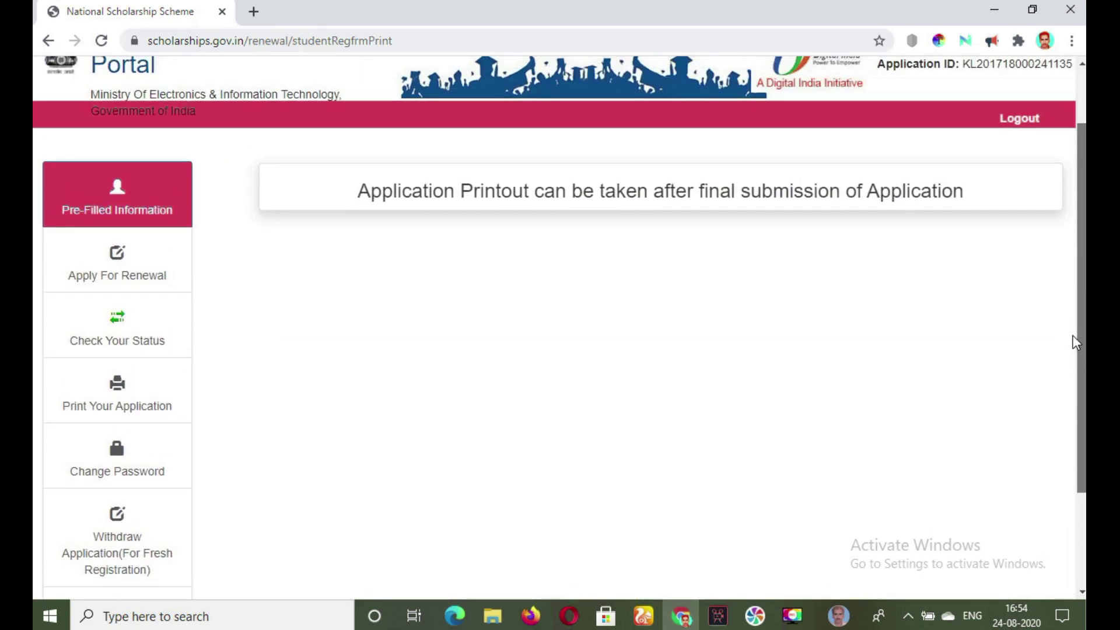